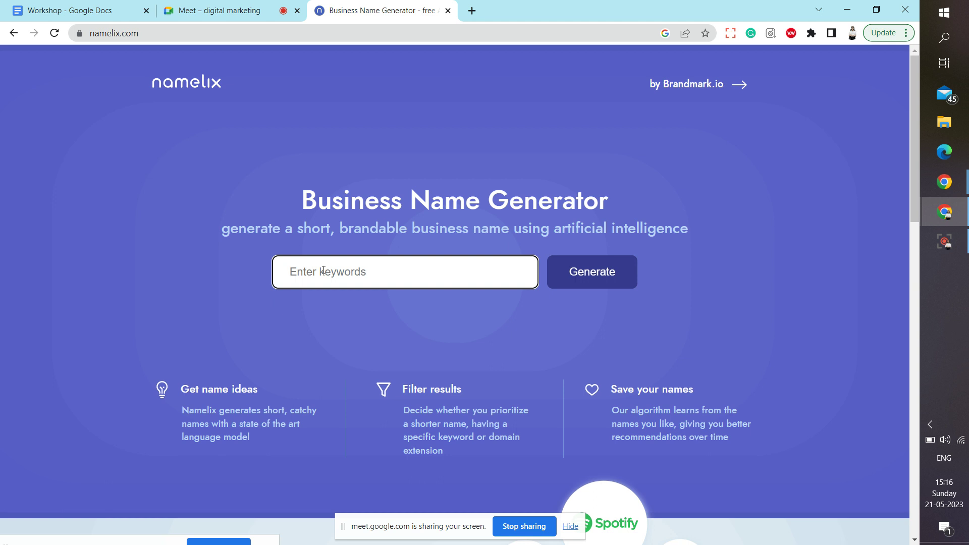
Step: Start a business name generation for the keyword "hair" with the Auto name style and High randomness
{"action": "type", "text": "hair"}
{"action": "left_click", "coordinate": [610, 280]}
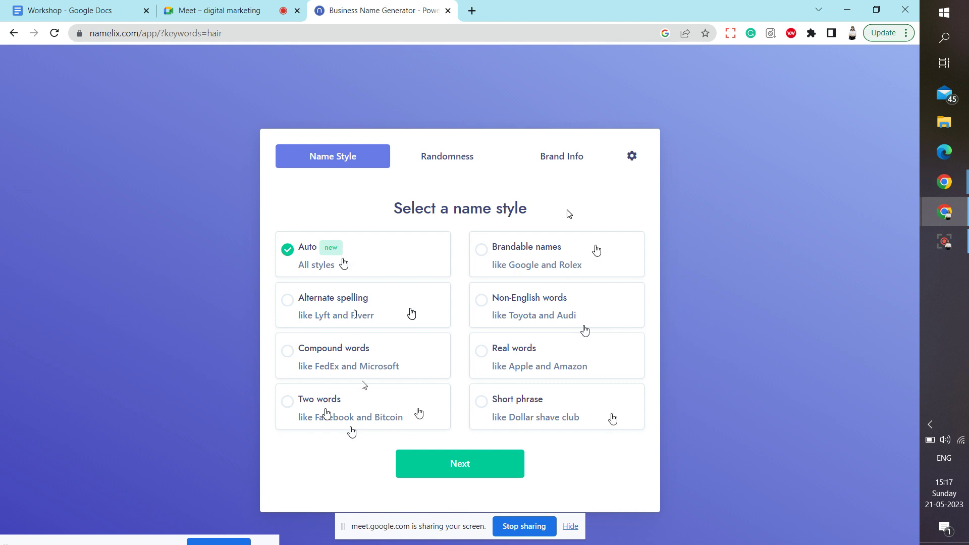
{"action": "left_click", "coordinate": [462, 465]}
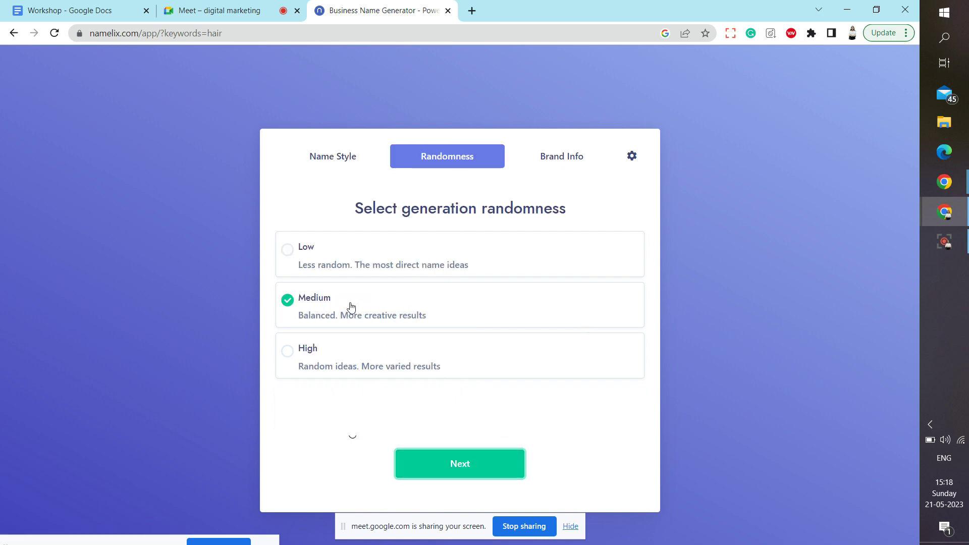
{"action": "left_click", "coordinate": [287, 351]}
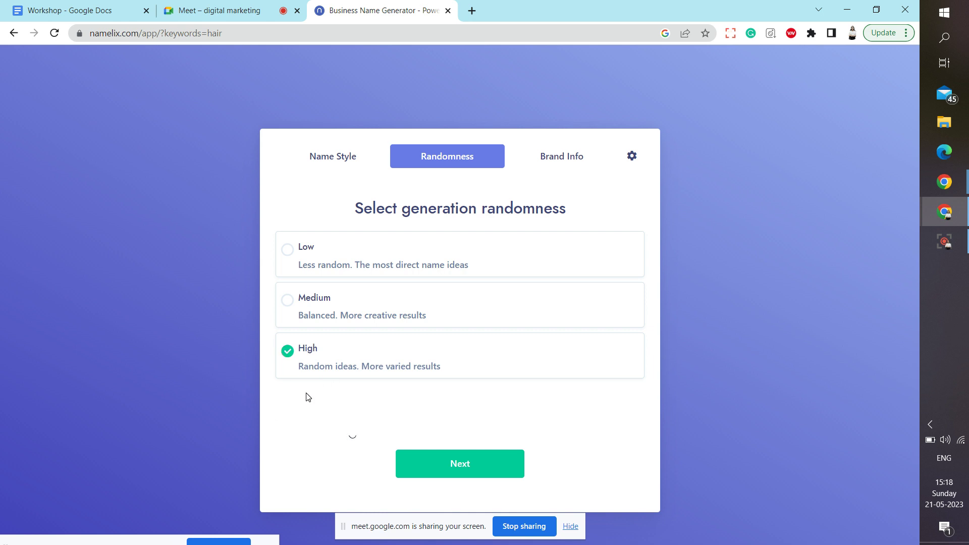
{"action": "left_click", "coordinate": [477, 465]}
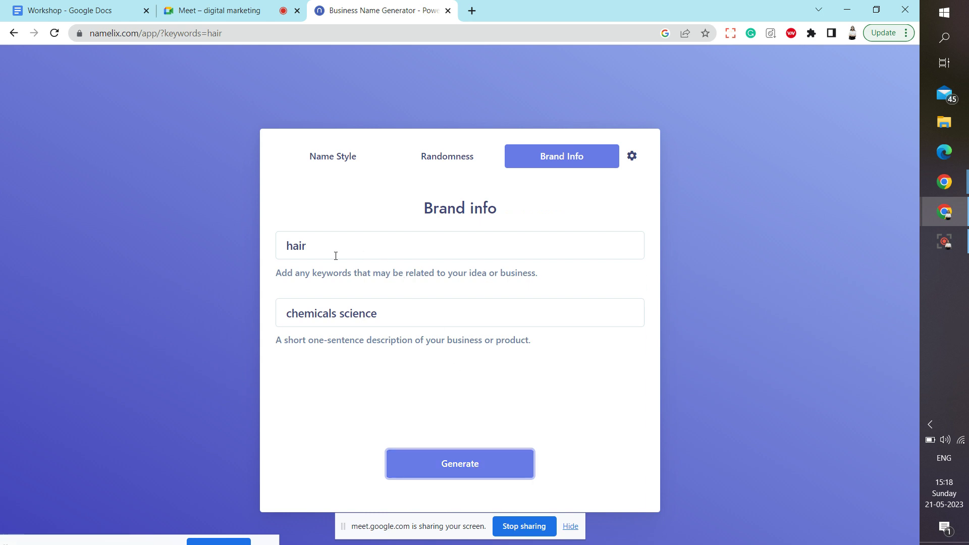
Step: Replace the business description with "accessories" and generate the names
{"action": "left_click", "coordinate": [300, 245]}
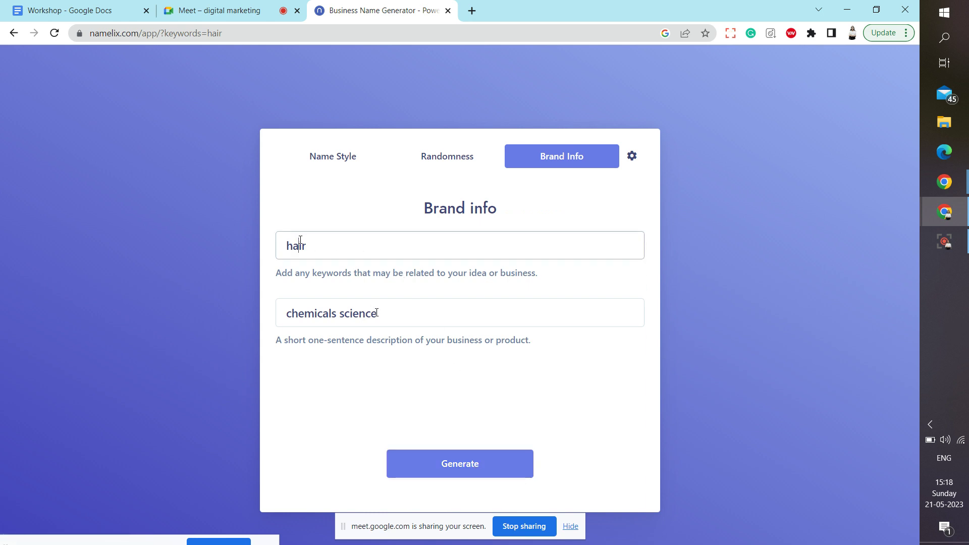
{"action": "left_click_drag", "start_coordinate": [377, 313], "coordinate": [282, 314]}
{"action": "key", "text": "BackSpace"}
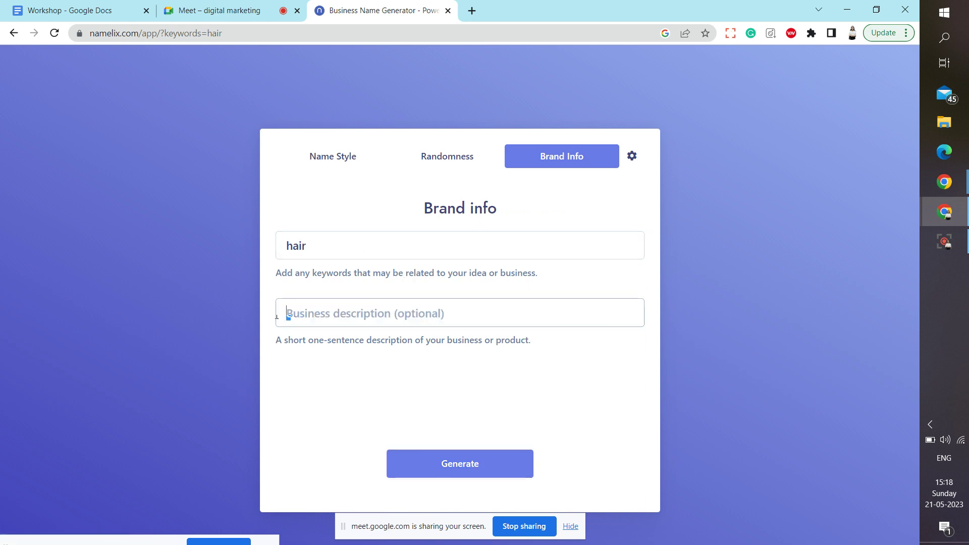
{"action": "left_click", "coordinate": [321, 394]}
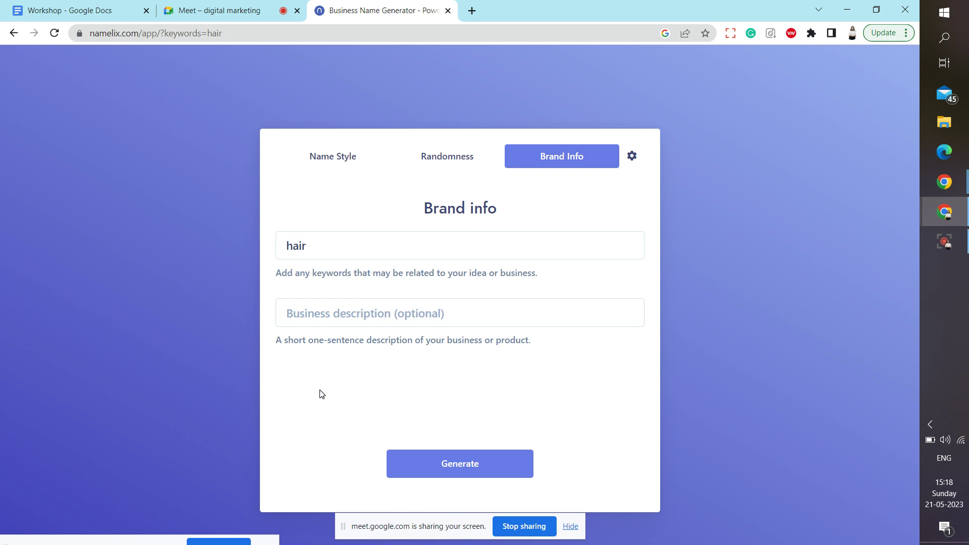
{"action": "left_click", "coordinate": [322, 317]}
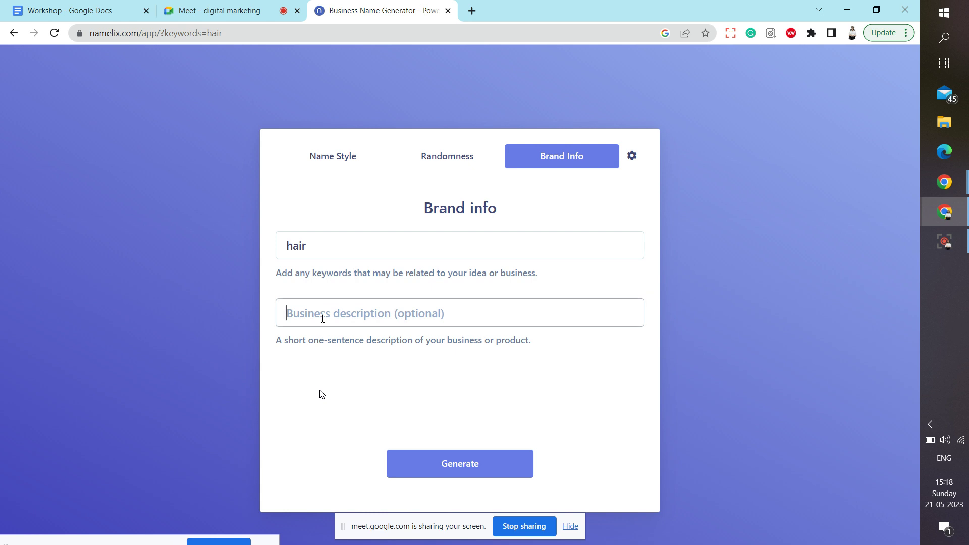
{"action": "type", "text": "accessorie"}
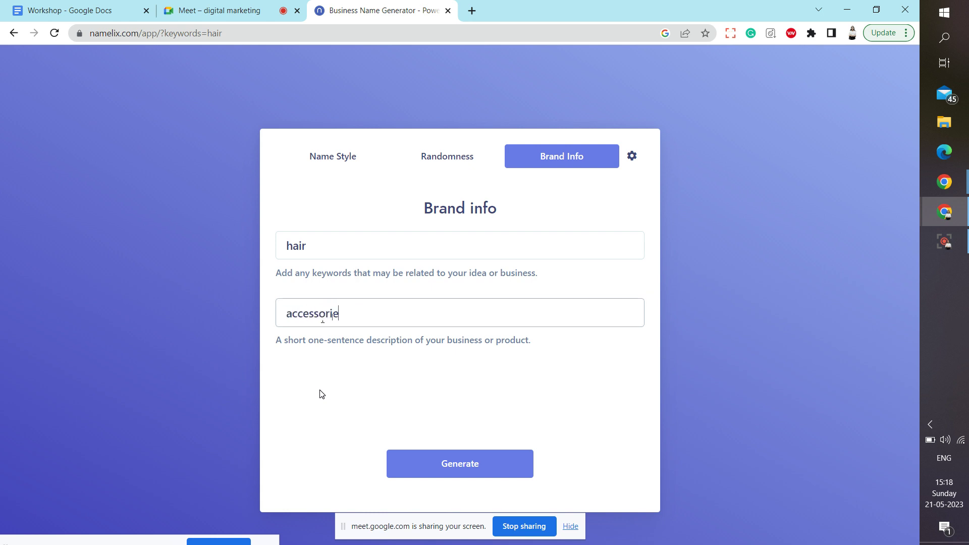
{"action": "type", "text": "s"}
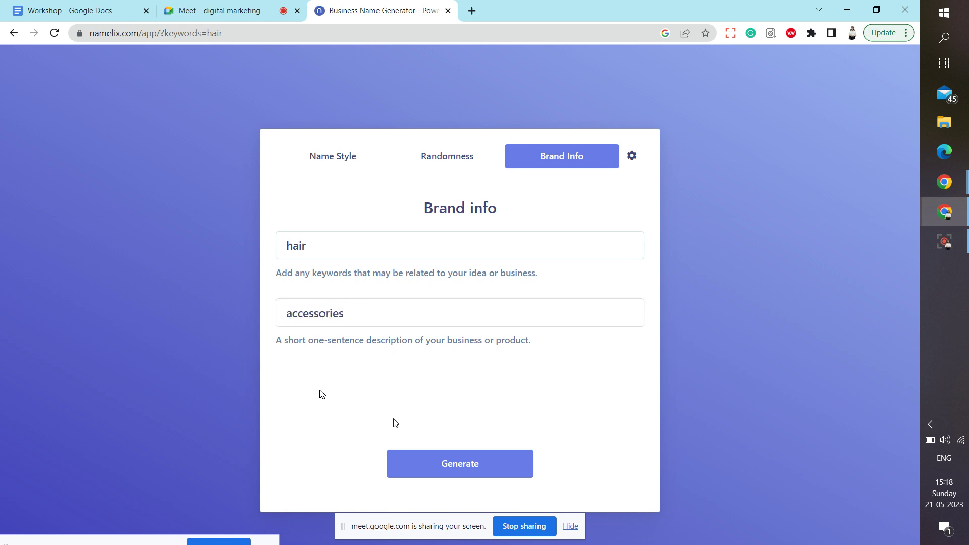
{"action": "left_click", "coordinate": [426, 471]}
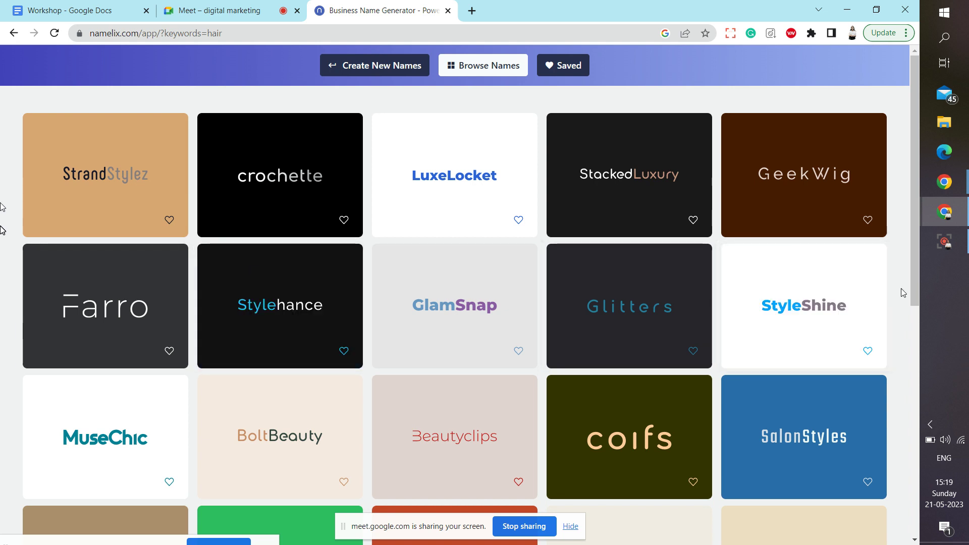
Step: Search Google for "styleshine meaning" in a new tab, and return to the generated names
{"action": "left_click", "coordinate": [472, 11]}
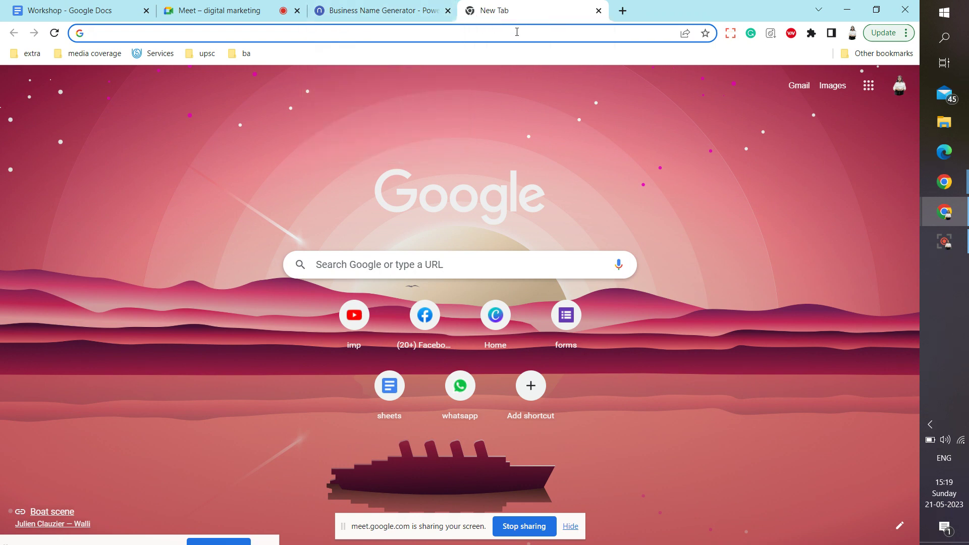
{"action": "type", "text": "styleshi"}
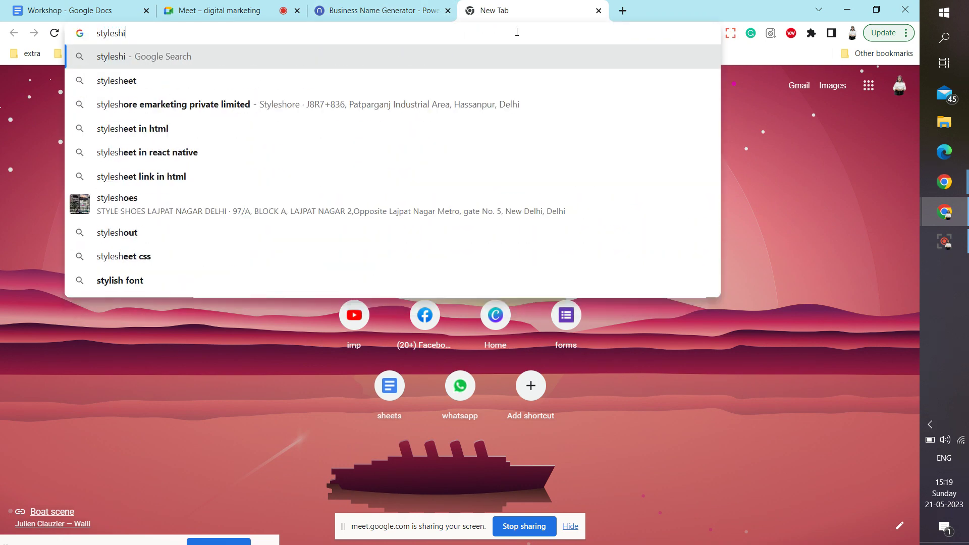
{"action": "type", "text": "ne"}
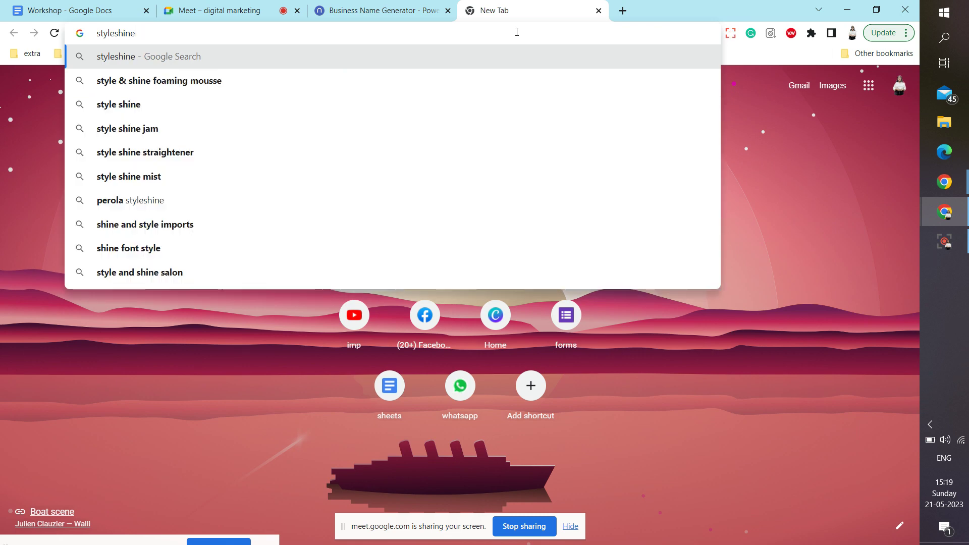
{"action": "type", "text": " meaning"}
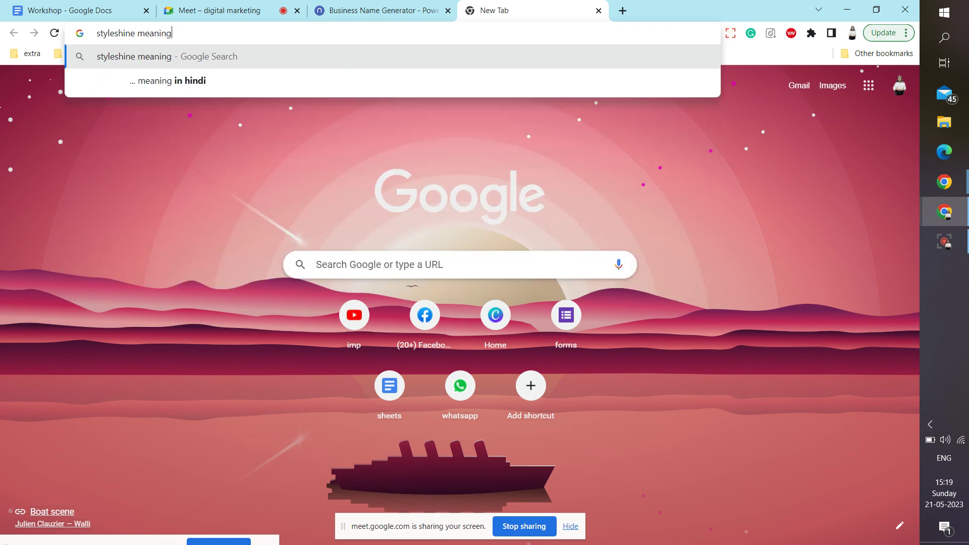
{"action": "key", "text": "Return"}
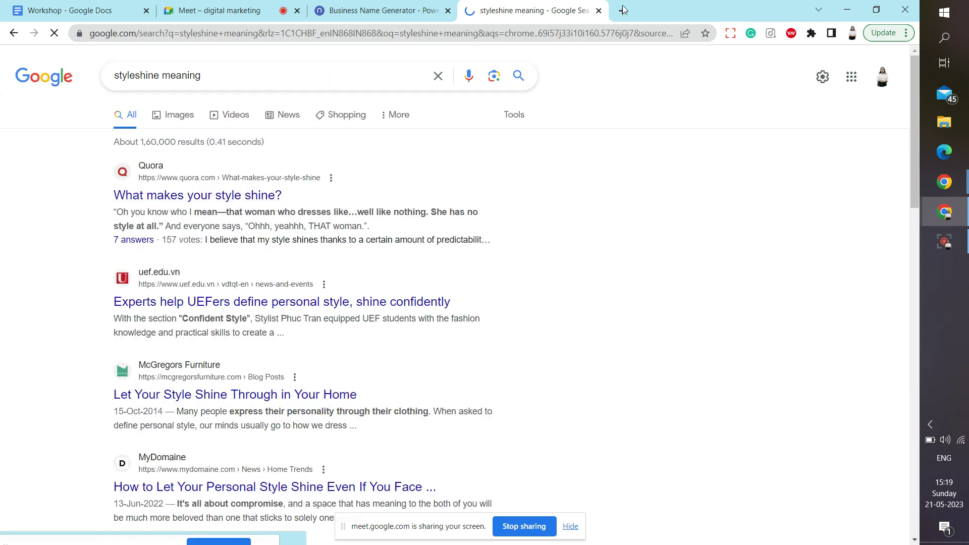
{"action": "left_click", "coordinate": [600, 11]}
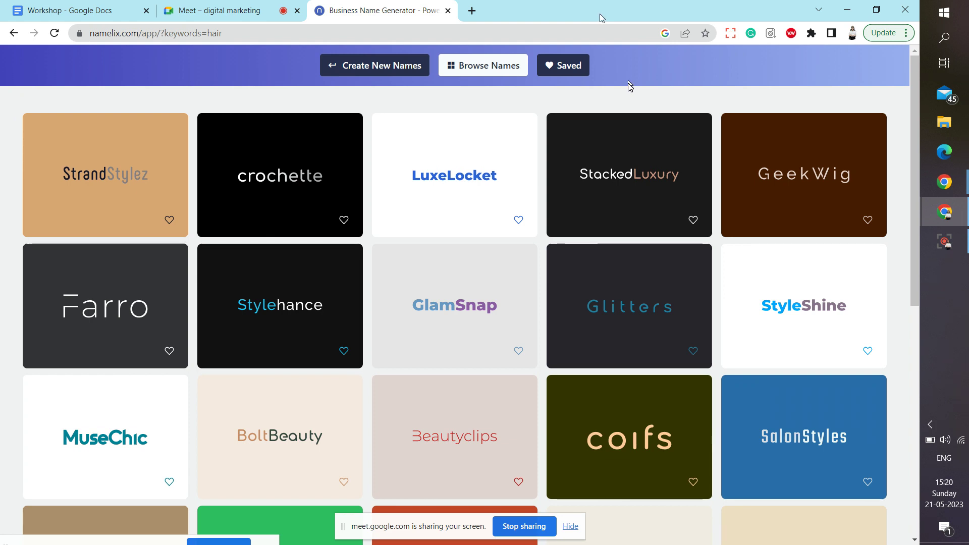
Step: Save the StrandStylez and BoltBeauty names as favourites
{"action": "mouse_move", "coordinate": [173, 221]}
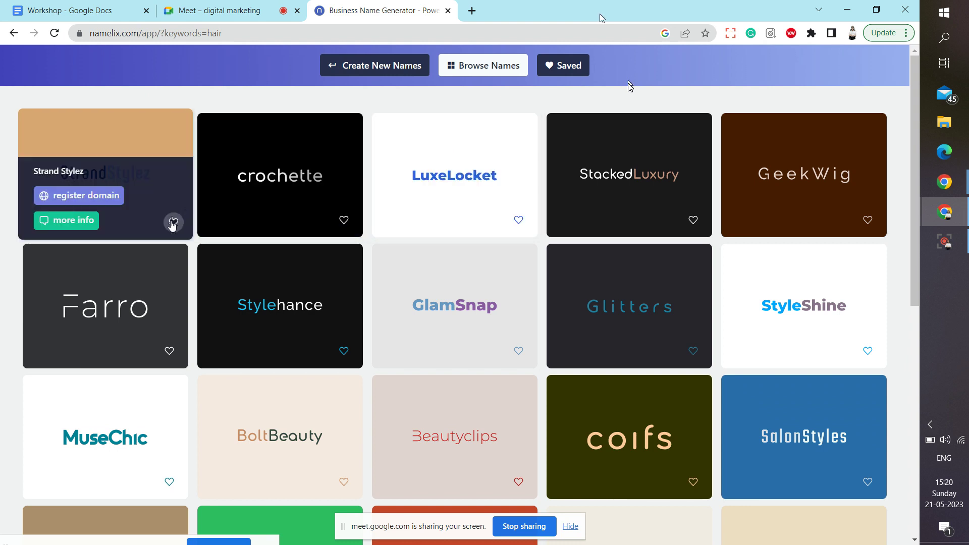
{"action": "left_click", "coordinate": [172, 221]}
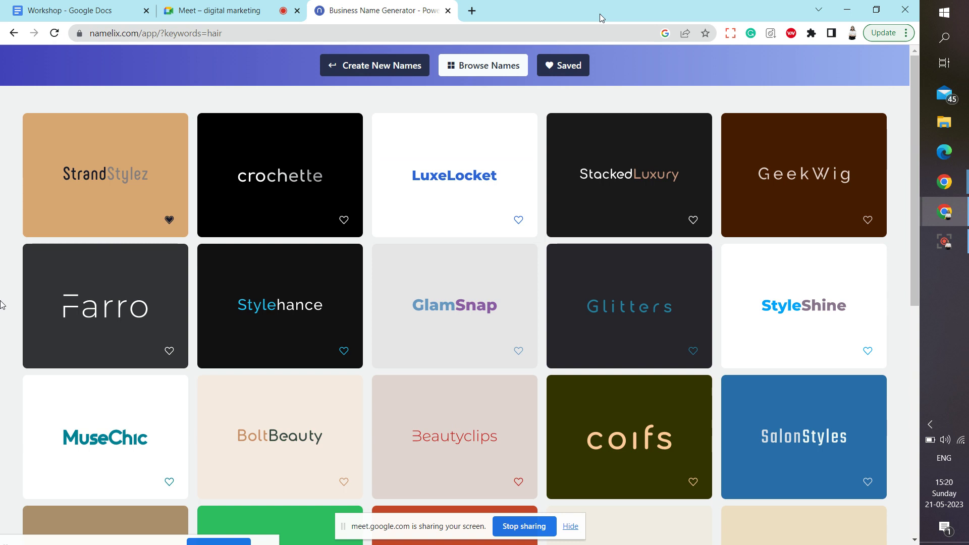
{"action": "scroll", "coordinate": [2, 304], "scroll_direction": "down", "scroll_amount": 5}
{"action": "mouse_move", "coordinate": [373, 193]}
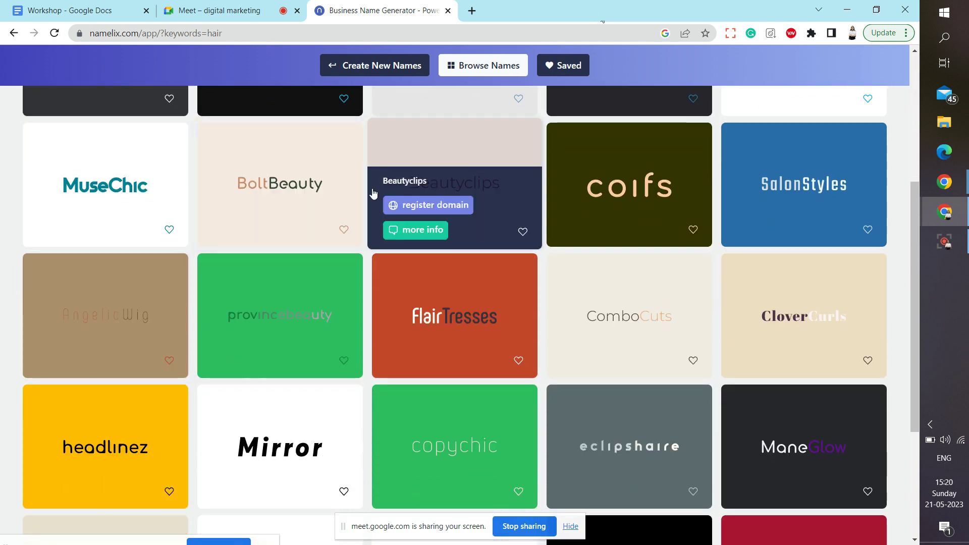
{"action": "left_click", "coordinate": [344, 229]}
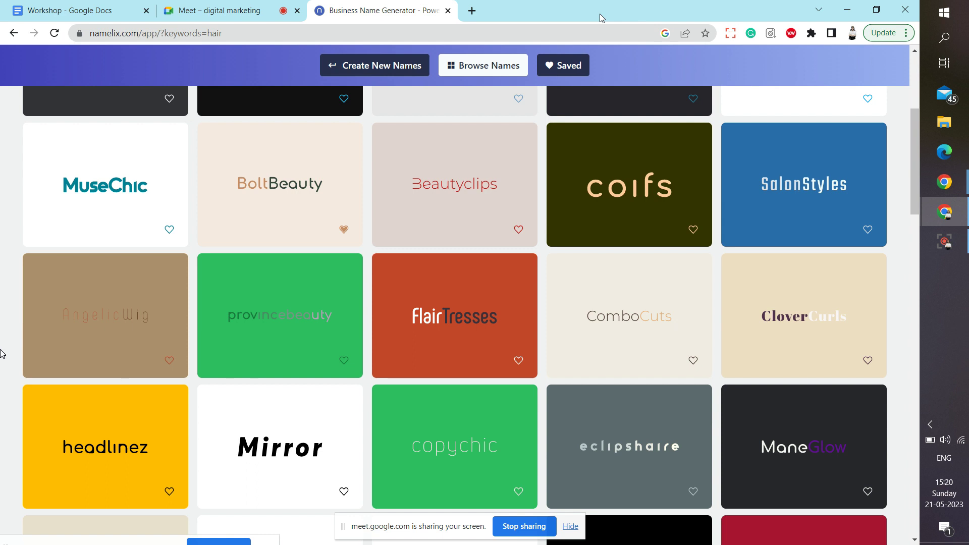
{"action": "mouse_move", "coordinate": [306, 195]}
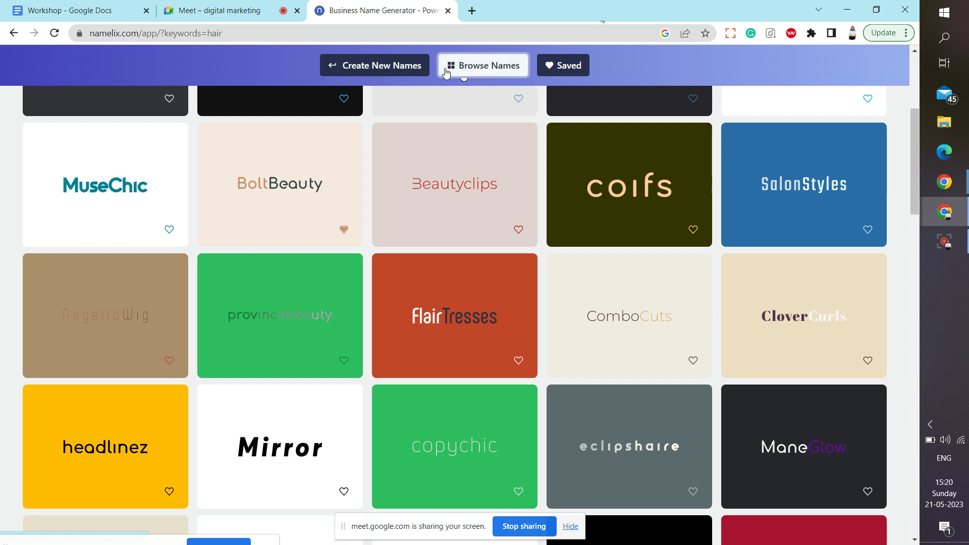
Step: Generate a new set of names with the randomness set to Medium
{"action": "left_click", "coordinate": [383, 68]}
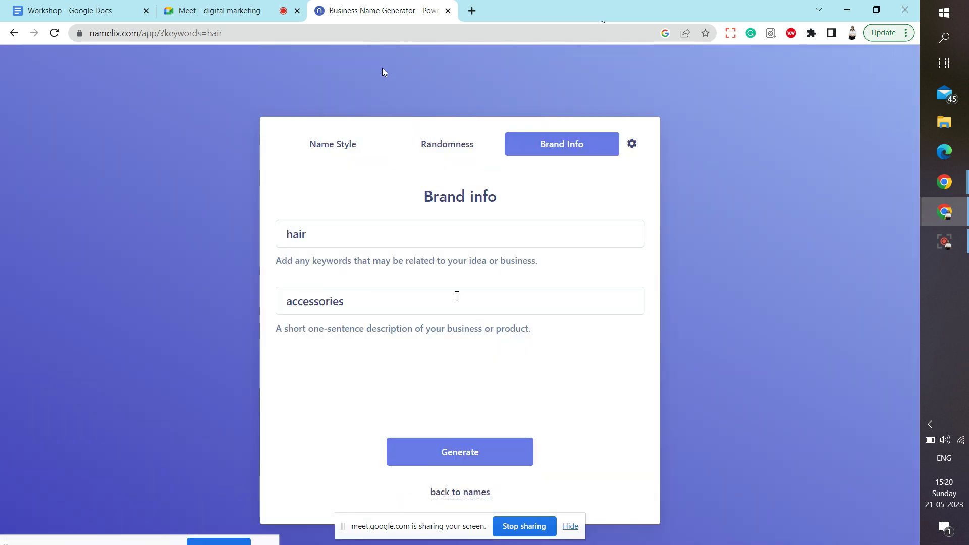
{"action": "left_click", "coordinate": [452, 150]}
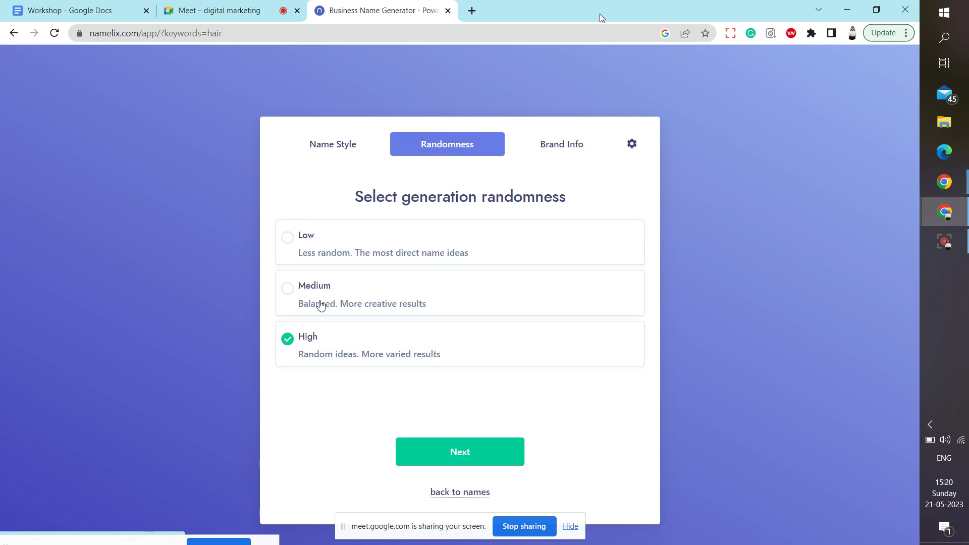
{"action": "left_click", "coordinate": [287, 290]}
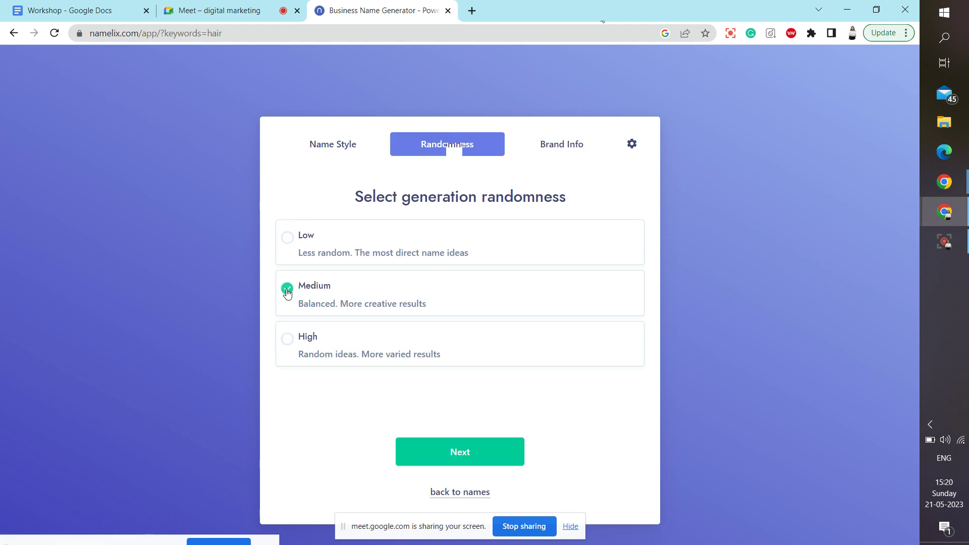
{"action": "left_click", "coordinate": [360, 146]}
{"action": "left_click", "coordinate": [454, 452]}
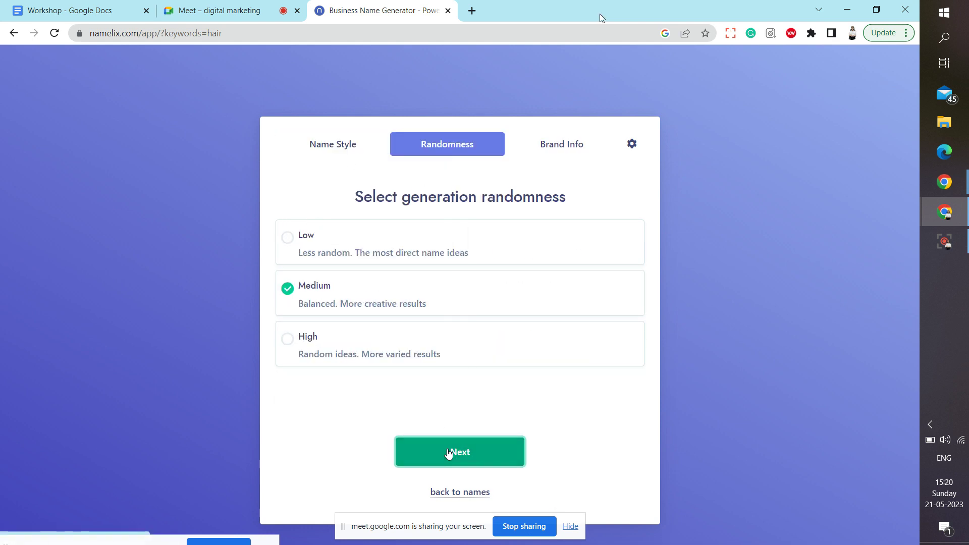
{"action": "left_click", "coordinate": [449, 453]}
{"action": "left_click", "coordinate": [448, 452]}
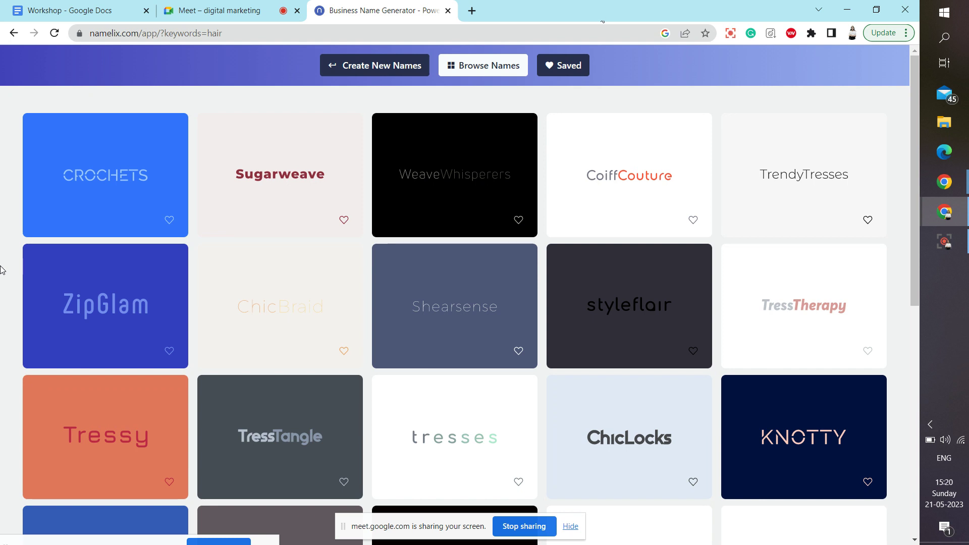
Step: Look through the new names and open the logo design for Curls
{"action": "scroll", "coordinate": [2, 270], "scroll_direction": "down", "scroll_amount": 4}
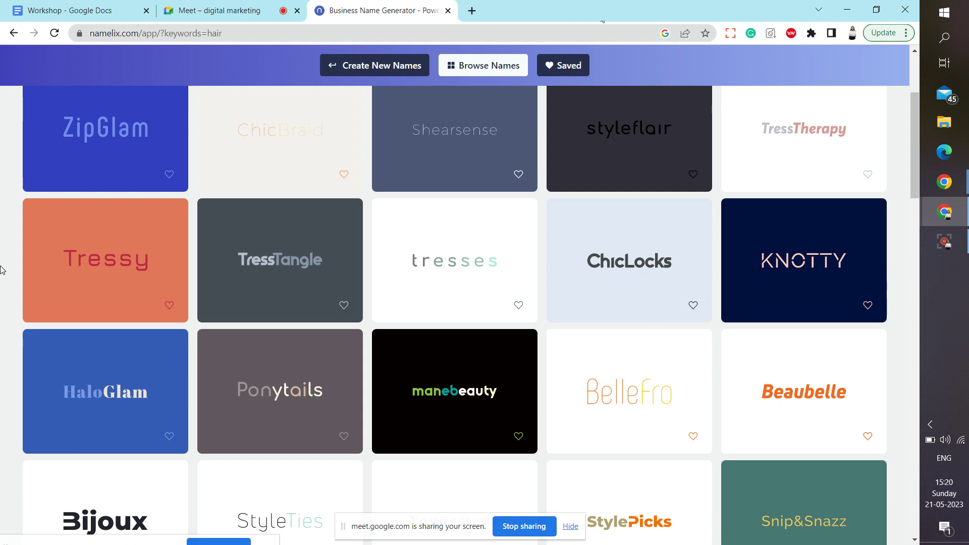
{"action": "mouse_move", "coordinate": [344, 442]}
{"action": "scroll", "coordinate": [1, 383], "scroll_direction": "down", "scroll_amount": 5}
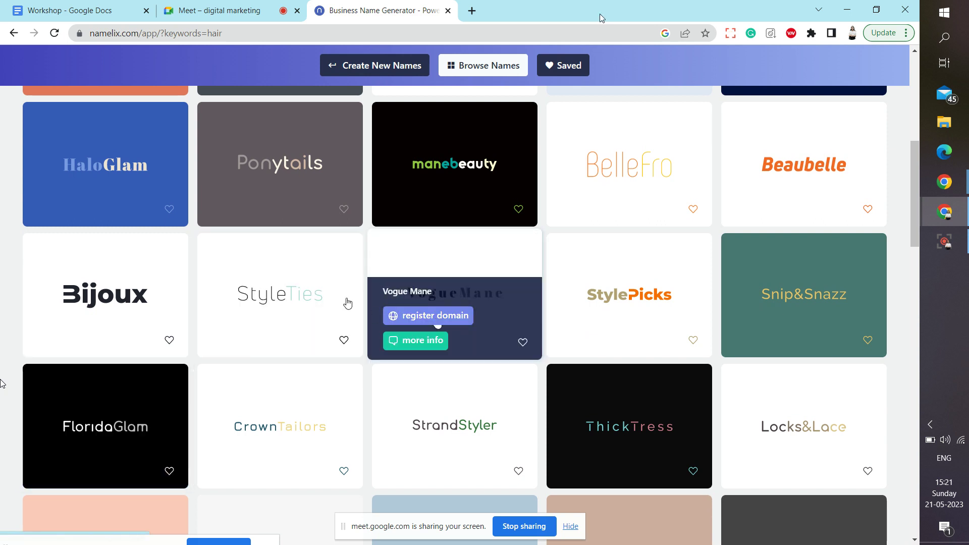
{"action": "scroll", "coordinate": [1, 473], "scroll_direction": "down", "scroll_amount": 5}
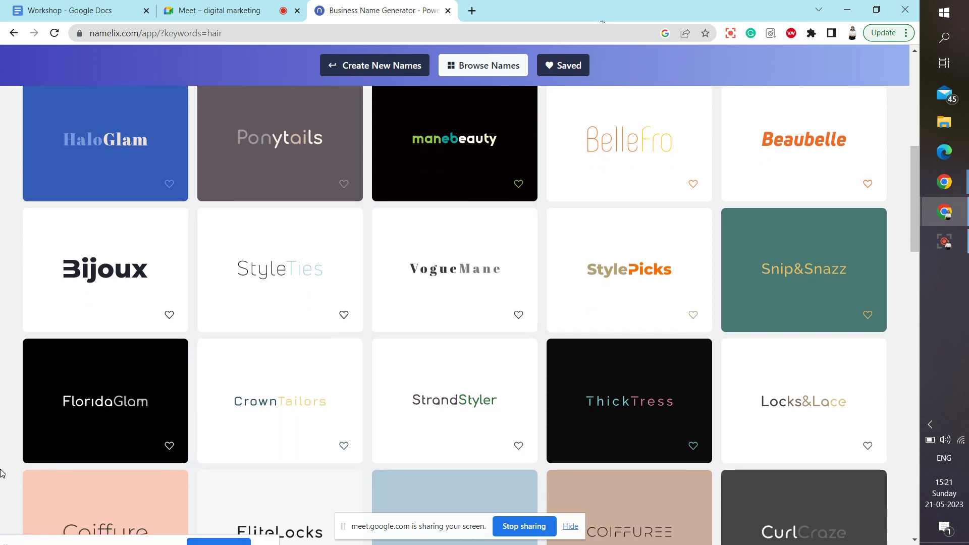
{"action": "scroll", "coordinate": [1, 473], "scroll_direction": "down", "scroll_amount": 2}
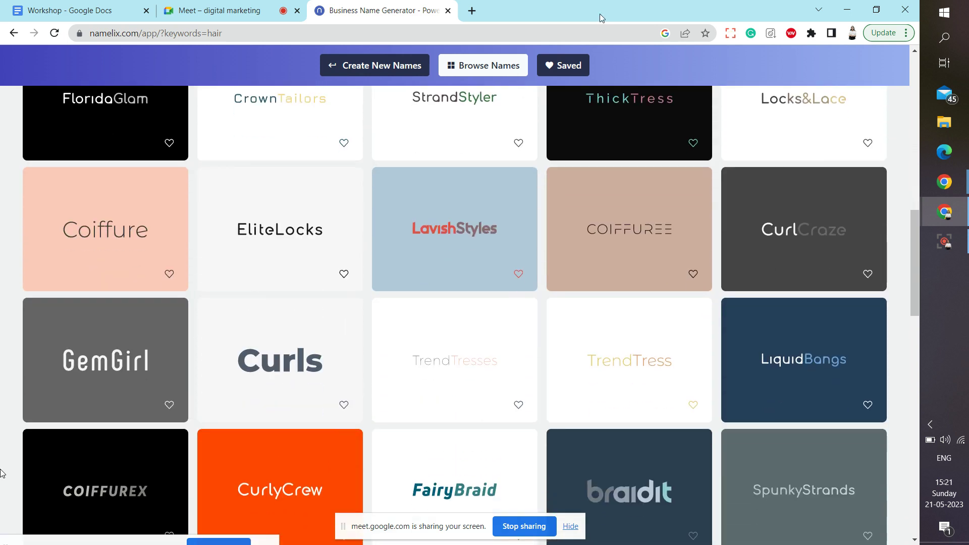
{"action": "left_click", "coordinate": [281, 329]}
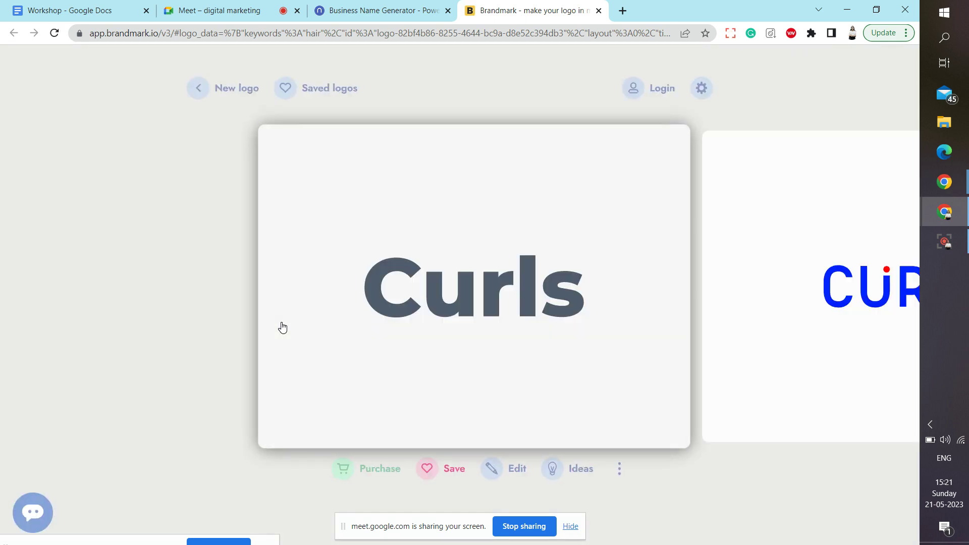
Step: Open the GoDaddy domain search page in a new tab and check the availability of curls.com
{"action": "left_click", "coordinate": [622, 11]}
{"action": "type", "text": "godaddy"}
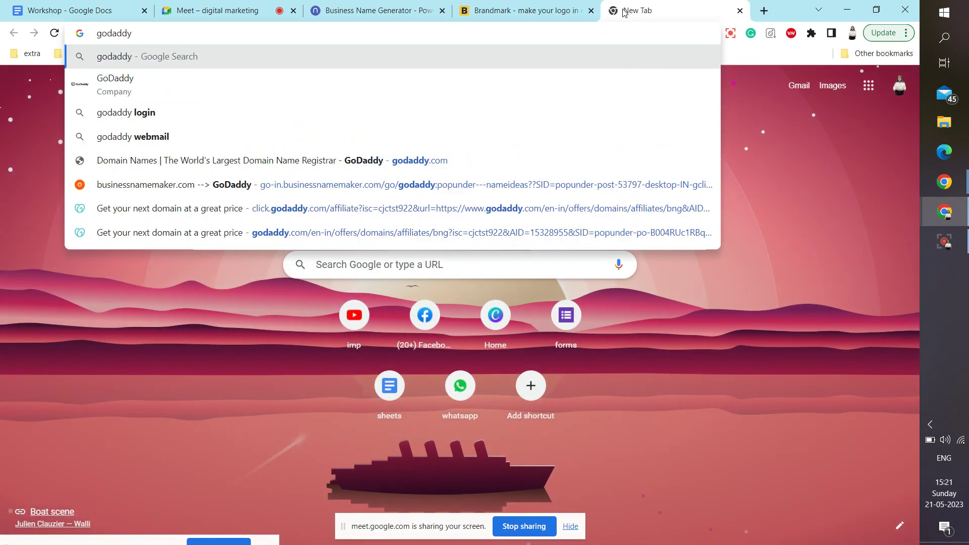
{"action": "left_click", "coordinate": [416, 208]}
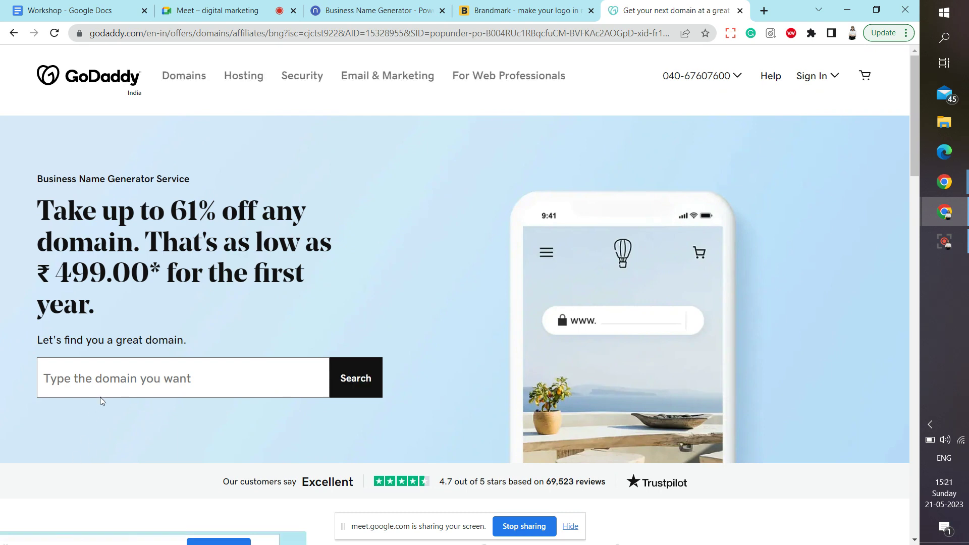
{"action": "left_click", "coordinate": [100, 381]}
{"action": "type", "text": "curls"}
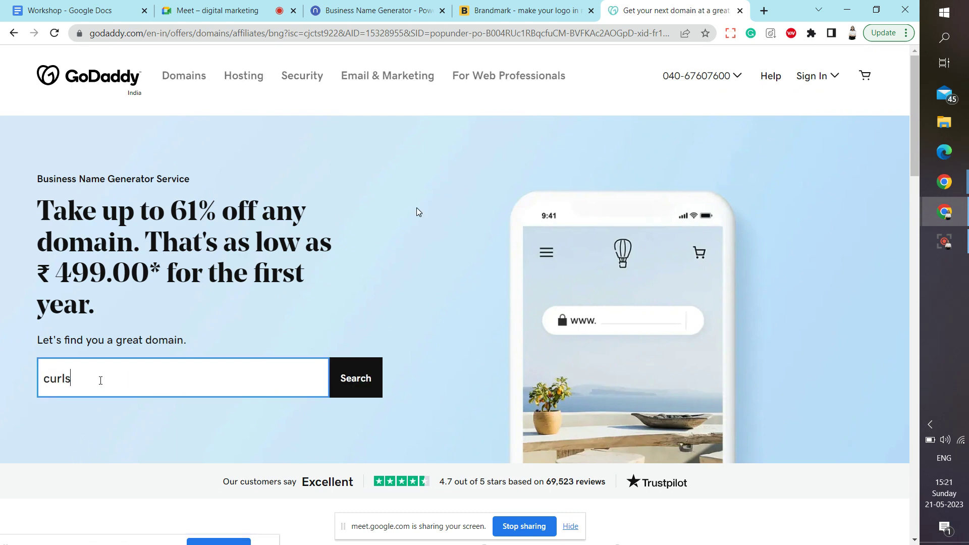
{"action": "type", "text": ".com"}
{"action": "key", "text": "Return"}
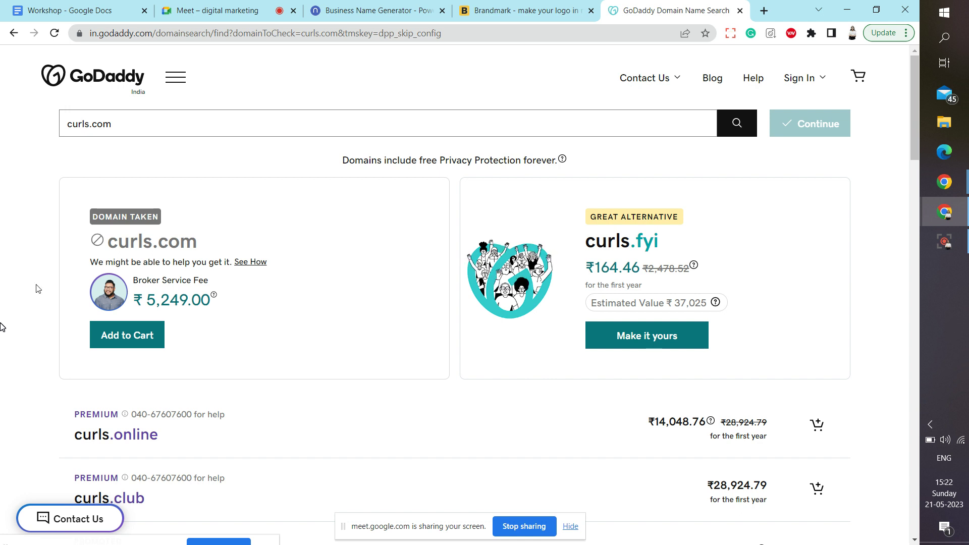
Step: Check the availability of the alternative domains curlz.com and curly.com
{"action": "left_click", "coordinate": [89, 124]}
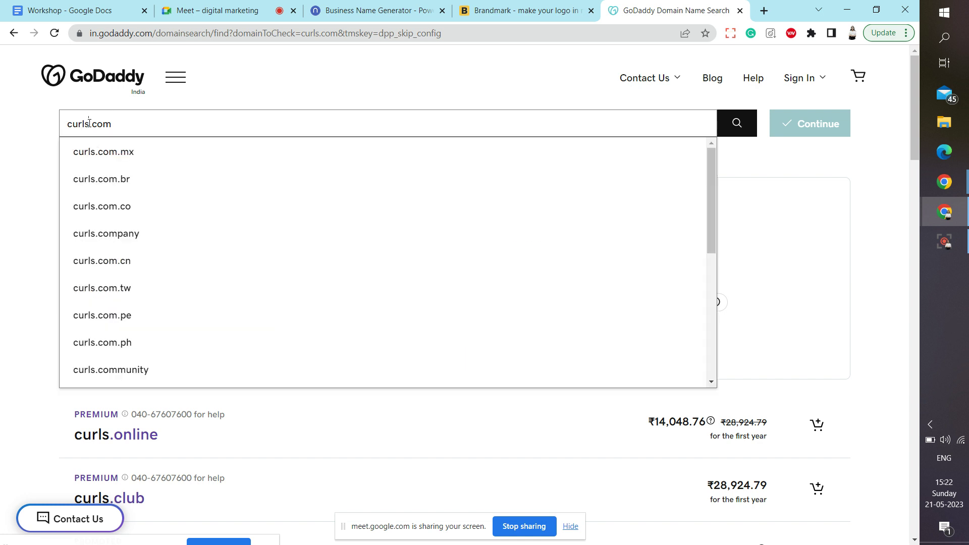
{"action": "key", "text": "BackSpace"}
{"action": "type", "text": "z"}
{"action": "key", "text": "Return"}
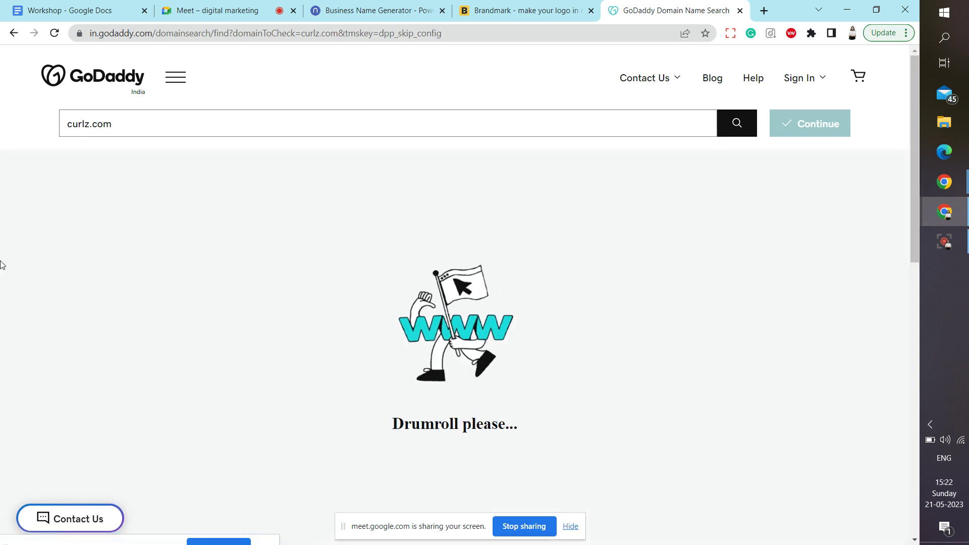
{"action": "left_click", "coordinate": [90, 121]}
{"action": "key", "text": "BackSpace"}
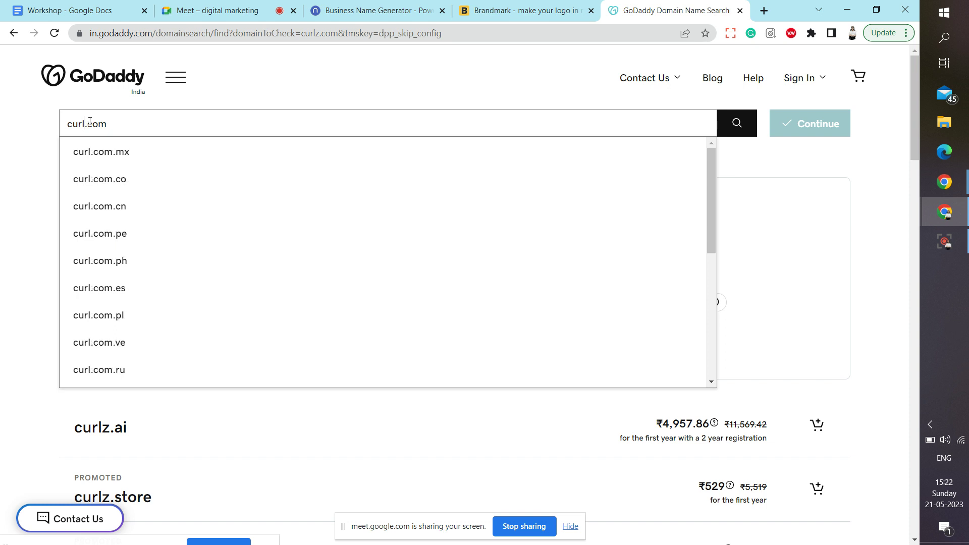
{"action": "type", "text": "y"}
{"action": "key", "text": "Return"}
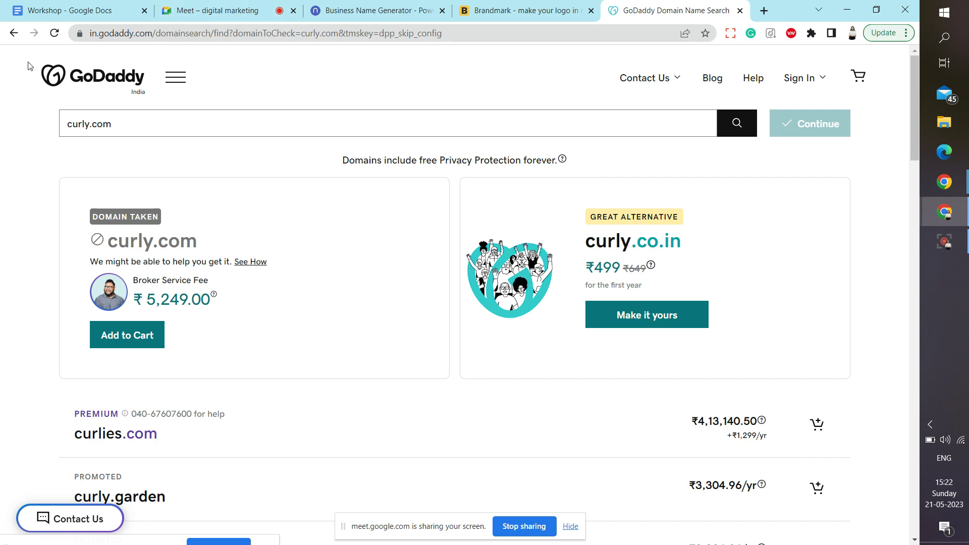
Step: Search for the domain wave.com instead
{"action": "double_click", "coordinate": [91, 123]}
{"action": "type", "text": "av"}
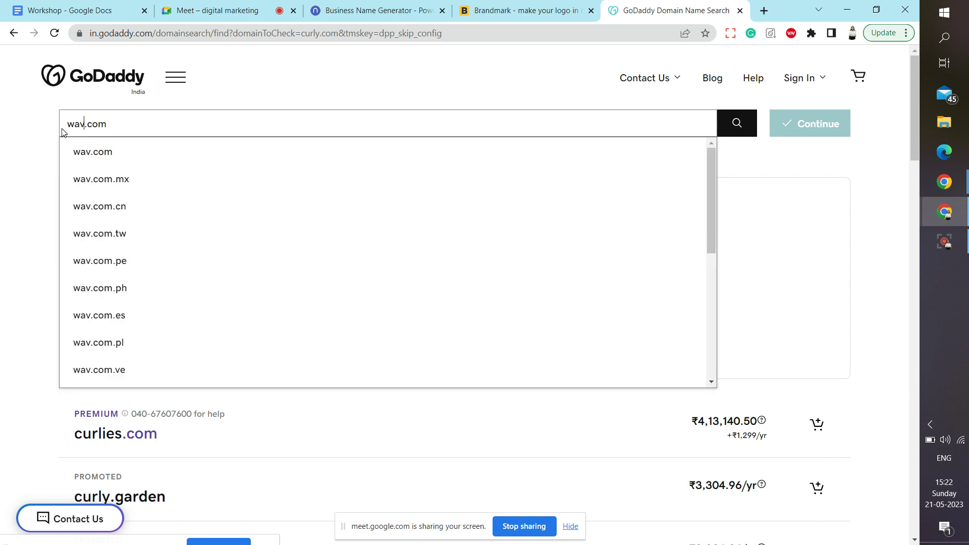
{"action": "type", "text": "e"}
{"action": "key", "text": "Return"}
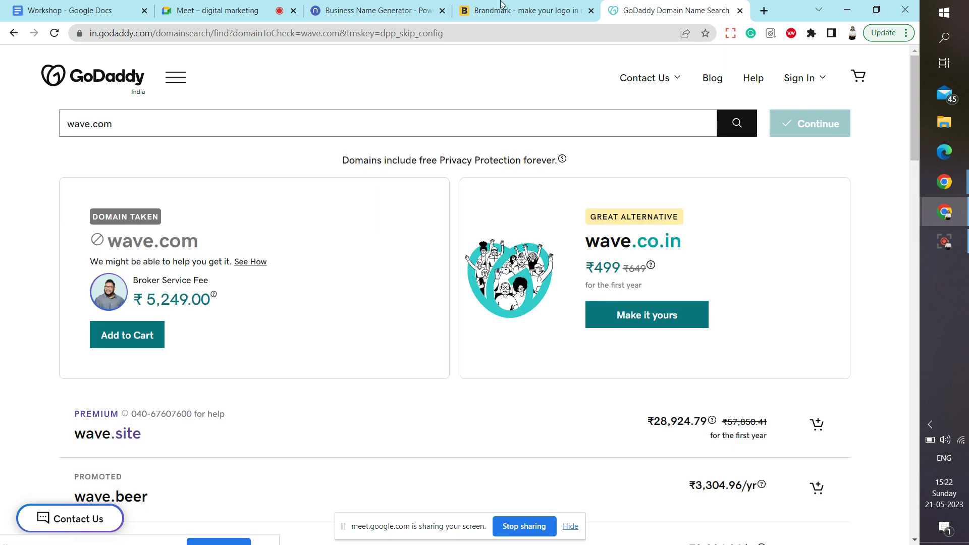
Step: Close the GoDaddy and Brandmark pages, look up domain registration for Lavish Styles, and return to the generated names
{"action": "left_click", "coordinate": [739, 10]}
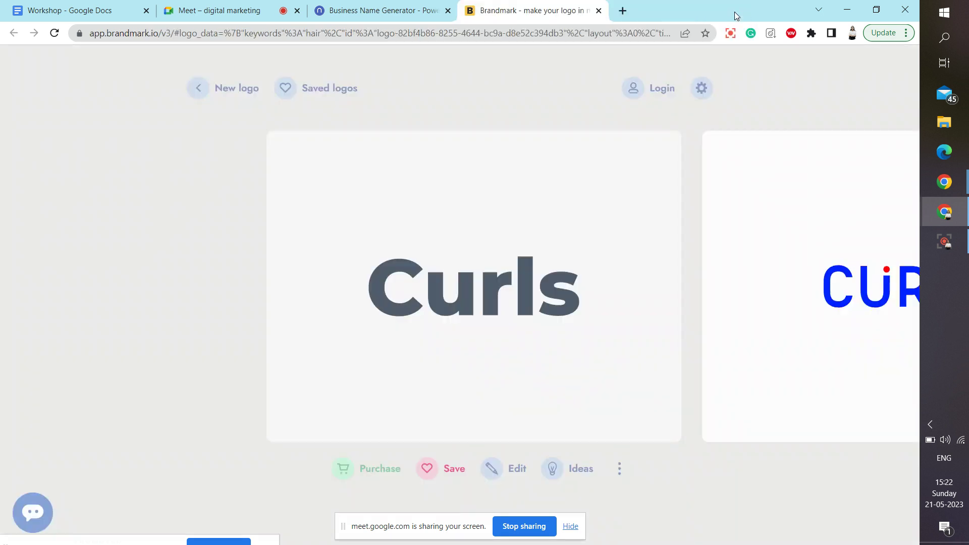
{"action": "left_click", "coordinate": [598, 10]}
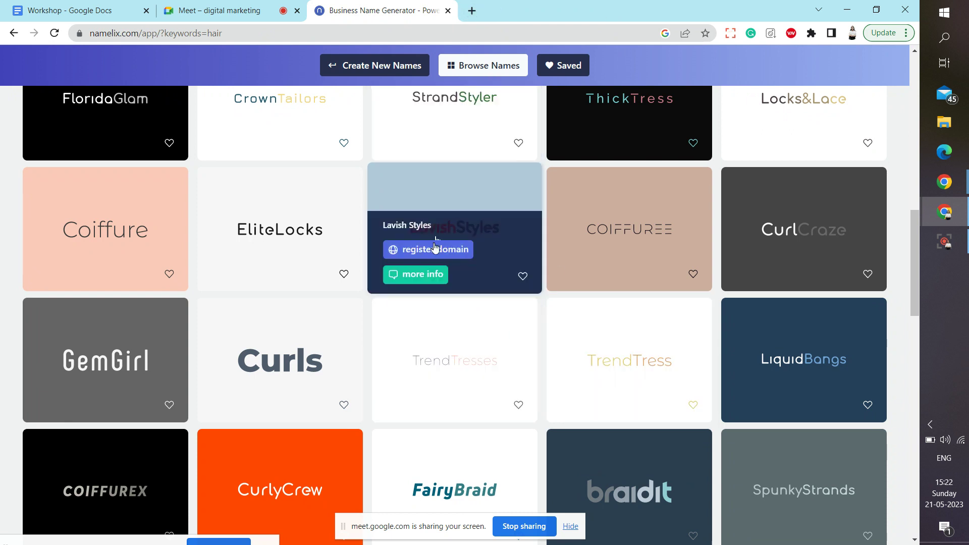
{"action": "left_click", "coordinate": [436, 247]}
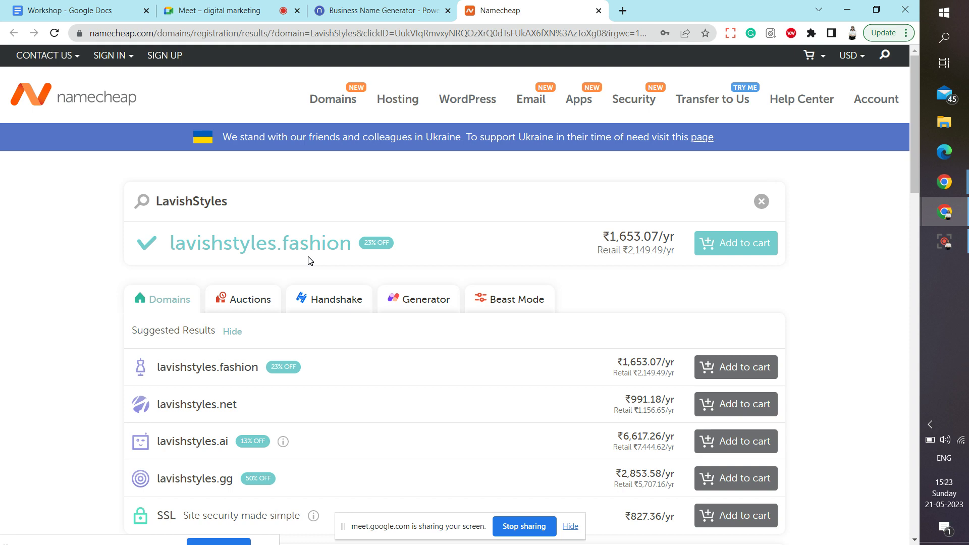
{"action": "left_click", "coordinate": [391, 6]}
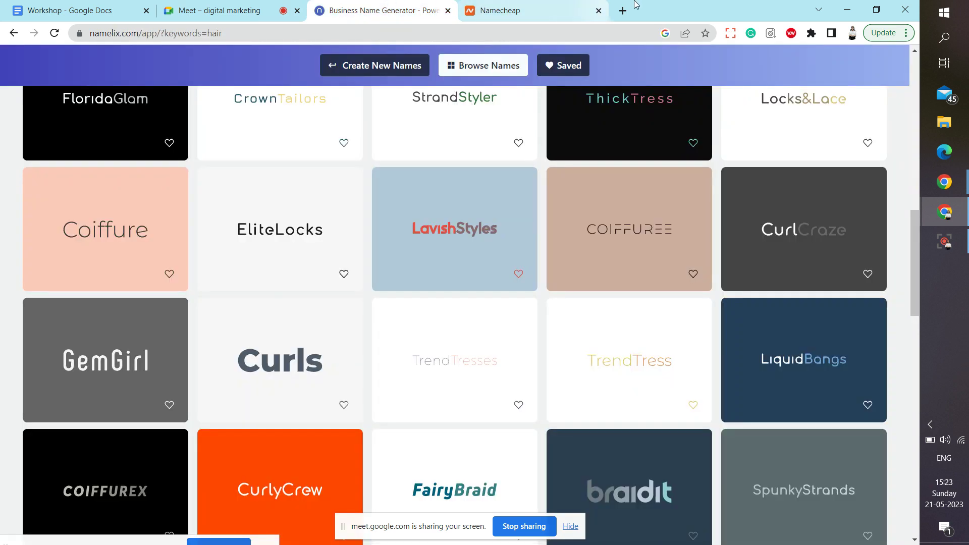
Step: Search Google for "business name generator" in a new tab and look through the results
{"action": "left_click", "coordinate": [623, 10]}
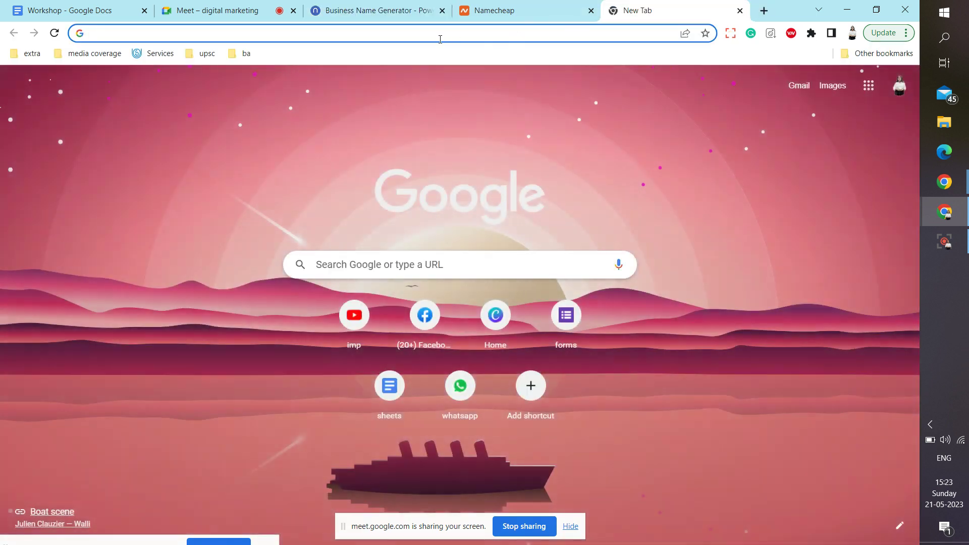
{"action": "left_click", "coordinate": [440, 39]}
{"action": "left_click", "coordinate": [164, 63]}
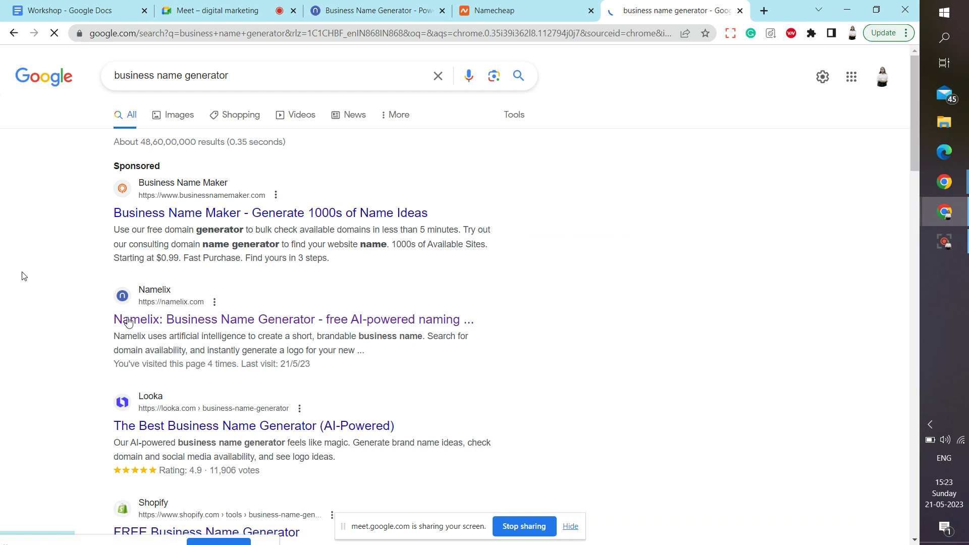
{"action": "scroll", "coordinate": [40, 305], "scroll_direction": "down", "scroll_amount": 4}
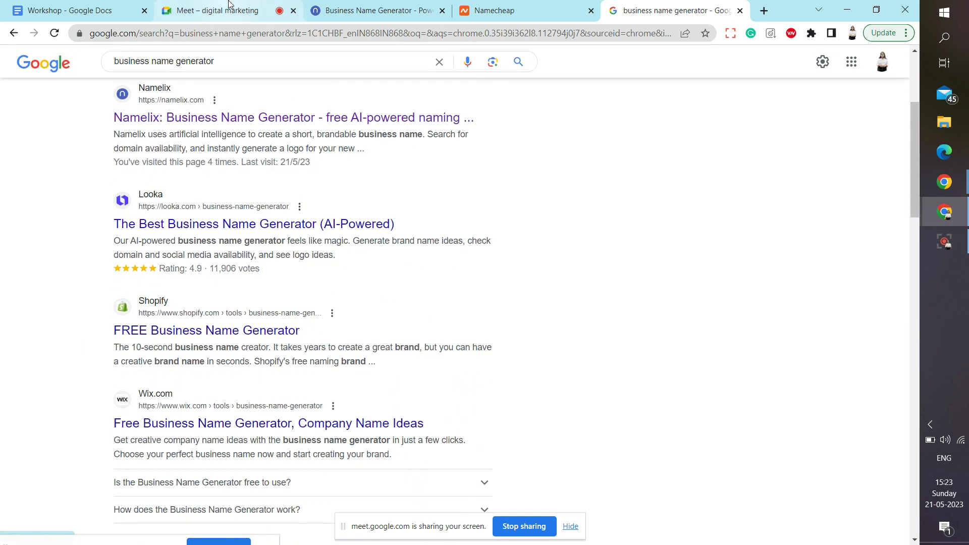
Step: Switch to the Google Meet call, unmute the microphone and move the screen-sharing bar off the meeting controls
{"action": "left_click", "coordinate": [229, 6]}
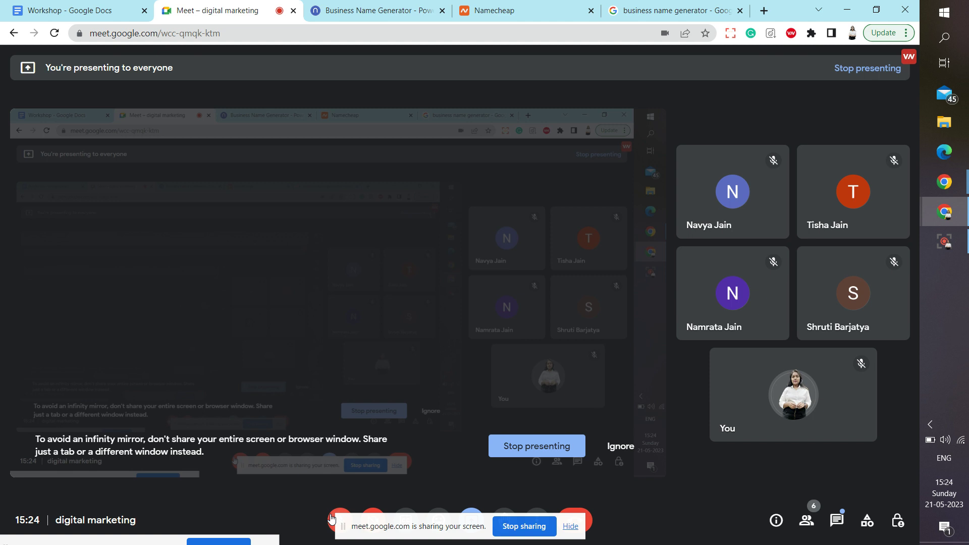
{"action": "left_click", "coordinate": [333, 518]}
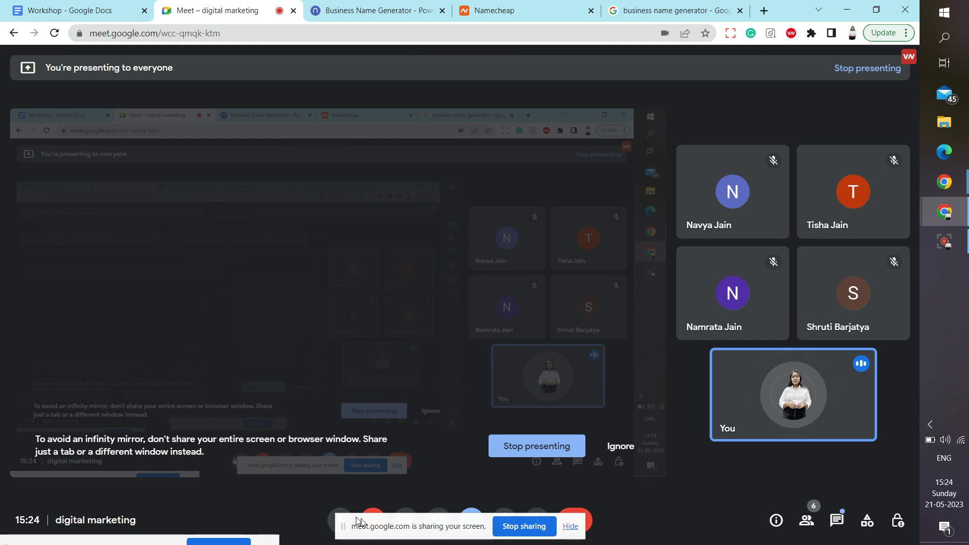
{"action": "left_click_drag", "start_coordinate": [359, 521], "coordinate": [771, 544]}
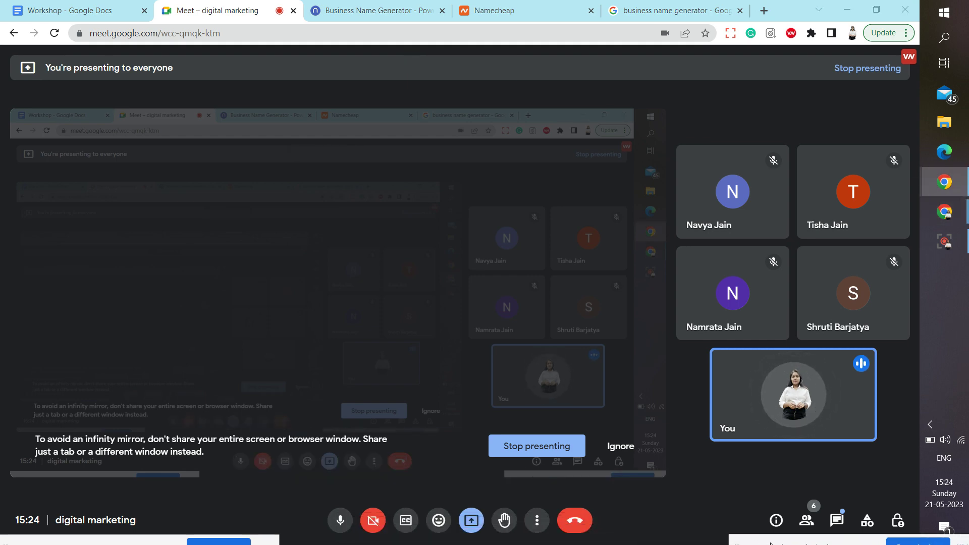
Step: Open Business Name Maker from the Google results, generate names for the keyword "hair", and close the extra GoDaddy pop-up page
{"action": "left_click", "coordinate": [645, 7]}
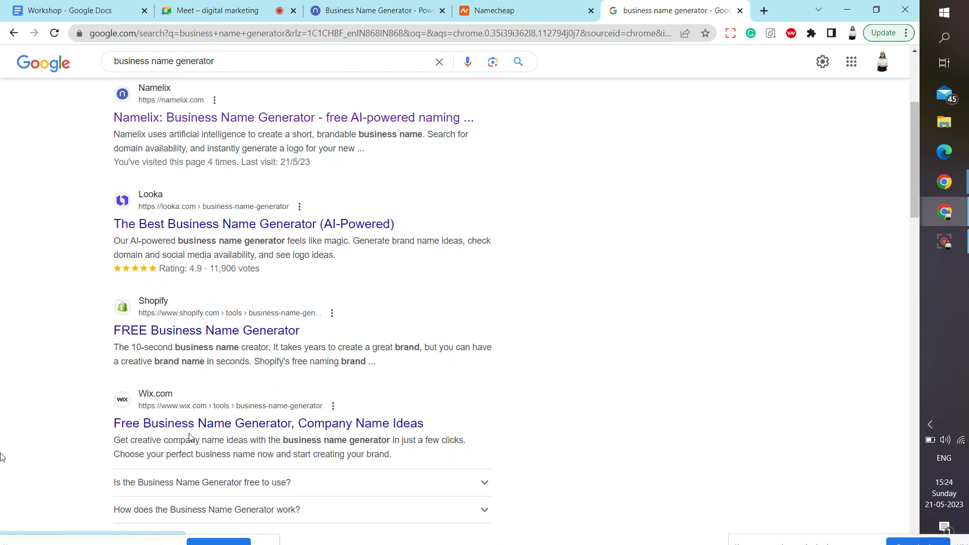
{"action": "scroll", "coordinate": [2, 457], "scroll_direction": "down", "scroll_amount": 5}
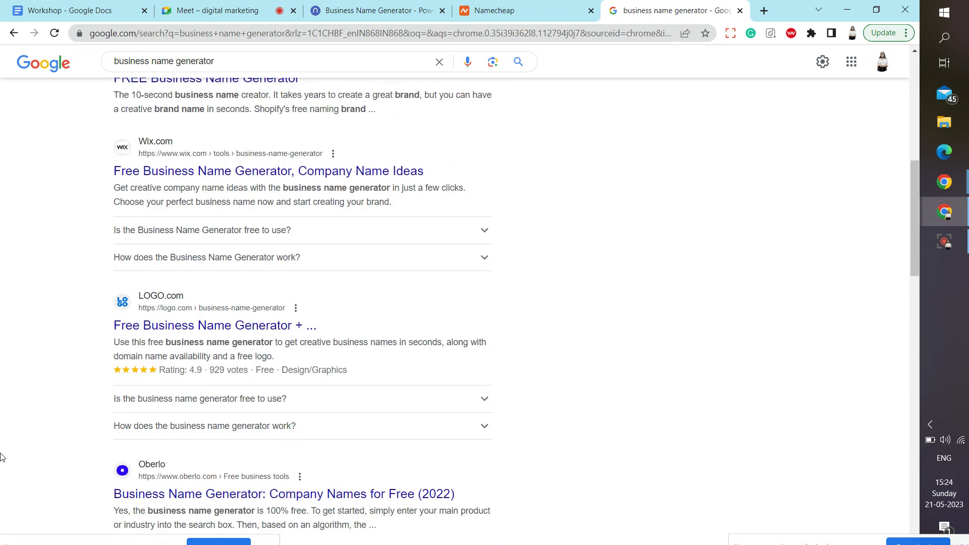
{"action": "scroll", "coordinate": [1, 456], "scroll_direction": "down", "scroll_amount": 6}
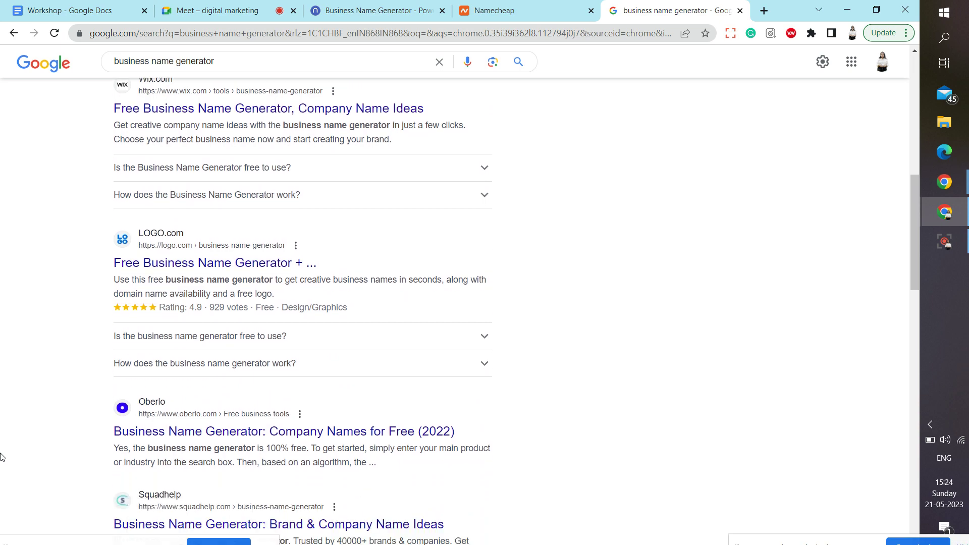
{"action": "scroll", "coordinate": [1, 457], "scroll_direction": "up", "scroll_amount": 20}
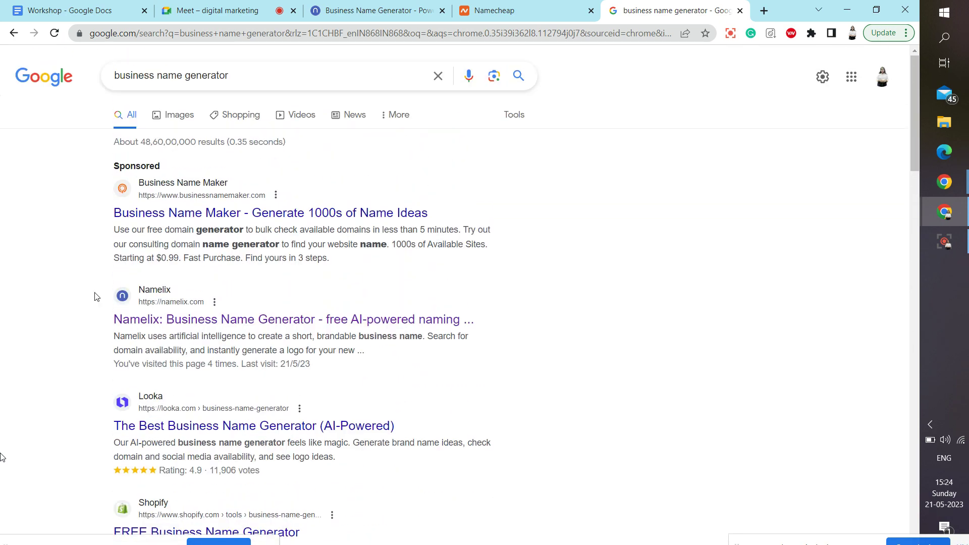
{"action": "left_click", "coordinate": [166, 222]}
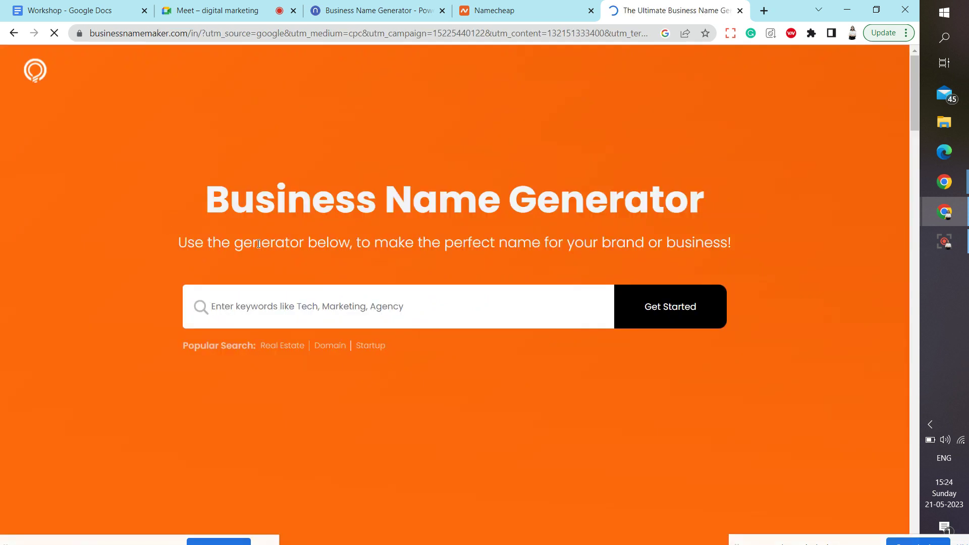
{"action": "type", "text": "budd"}
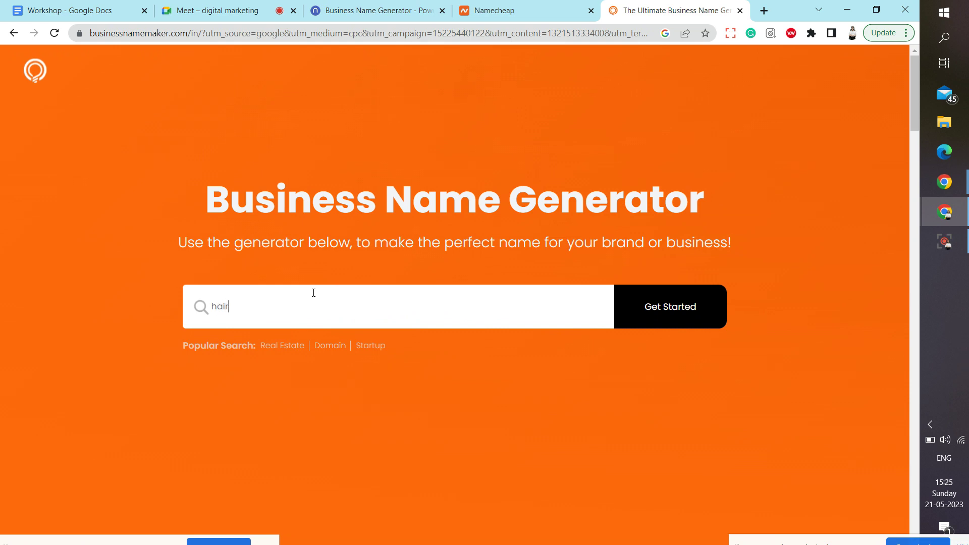
{"action": "key", "text": "Return"}
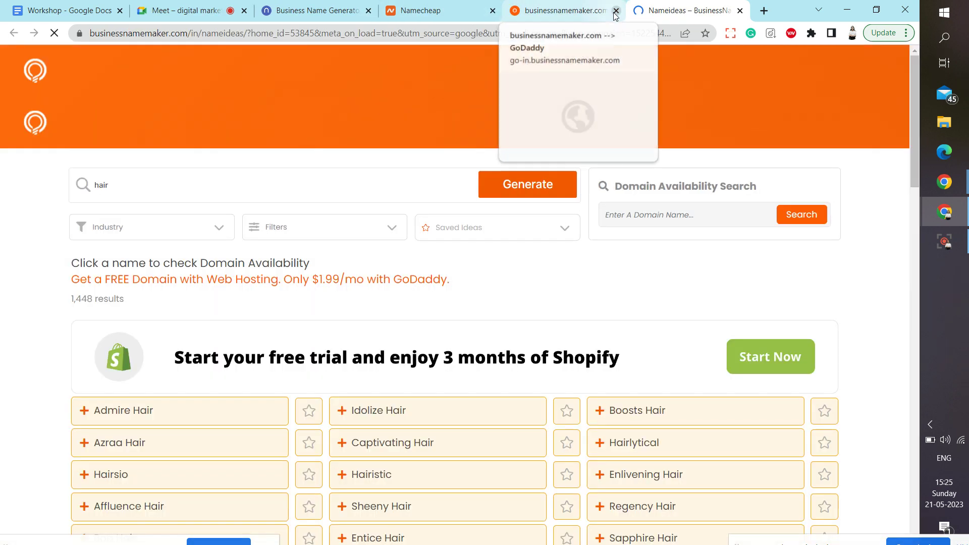
{"action": "left_click", "coordinate": [616, 11]}
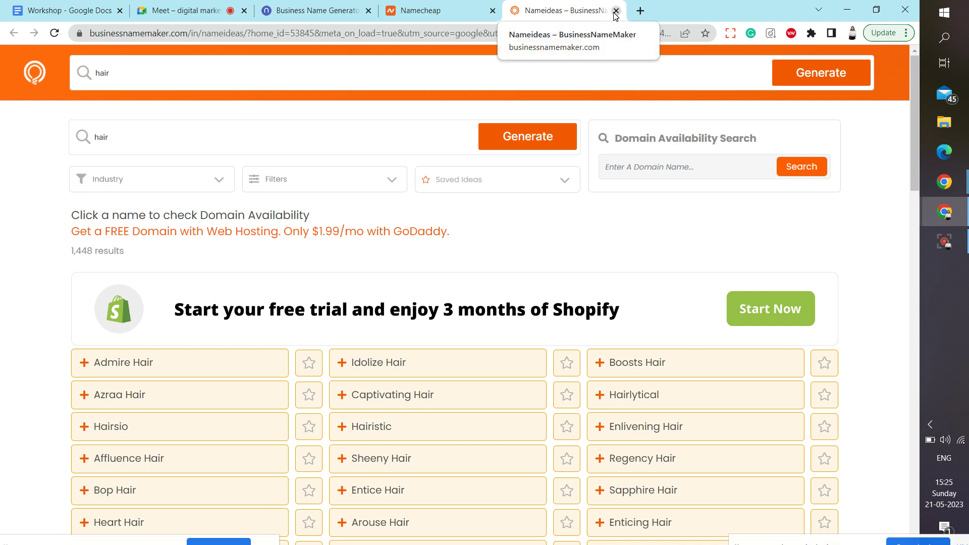
Step: Look in on the Google Meet call, return to the Business Name Maker ideas and dismiss the Wix advertisement
{"action": "left_click", "coordinate": [181, 10]}
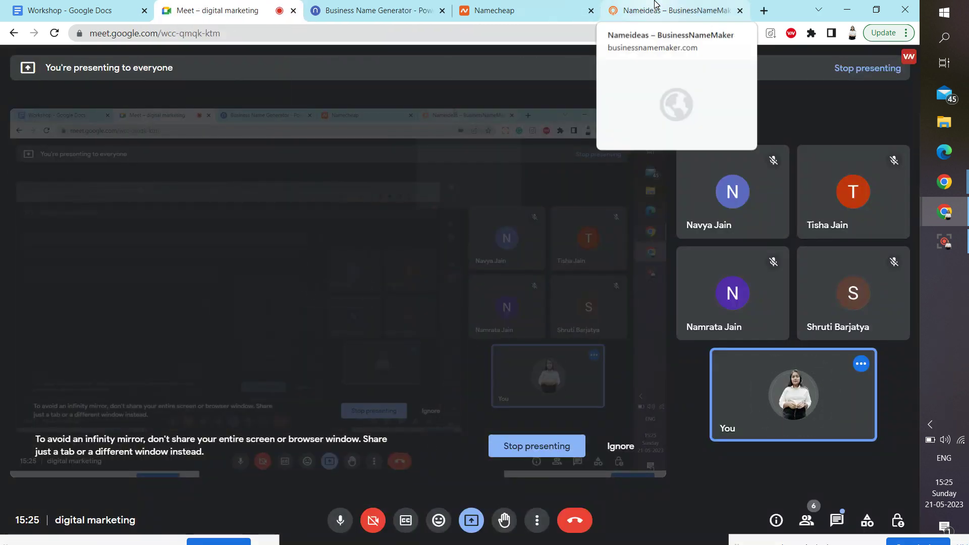
{"action": "left_click", "coordinate": [655, 6]}
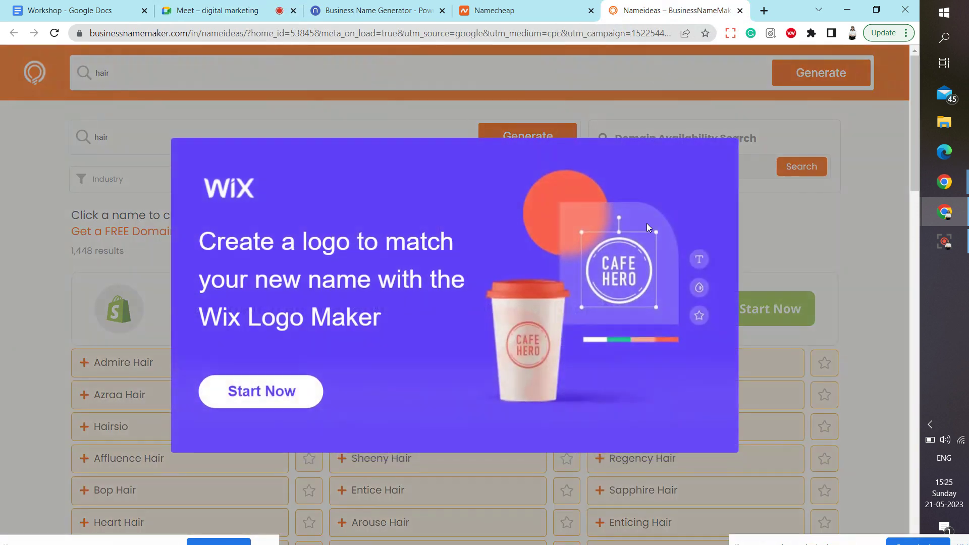
{"action": "left_click", "coordinate": [779, 204]}
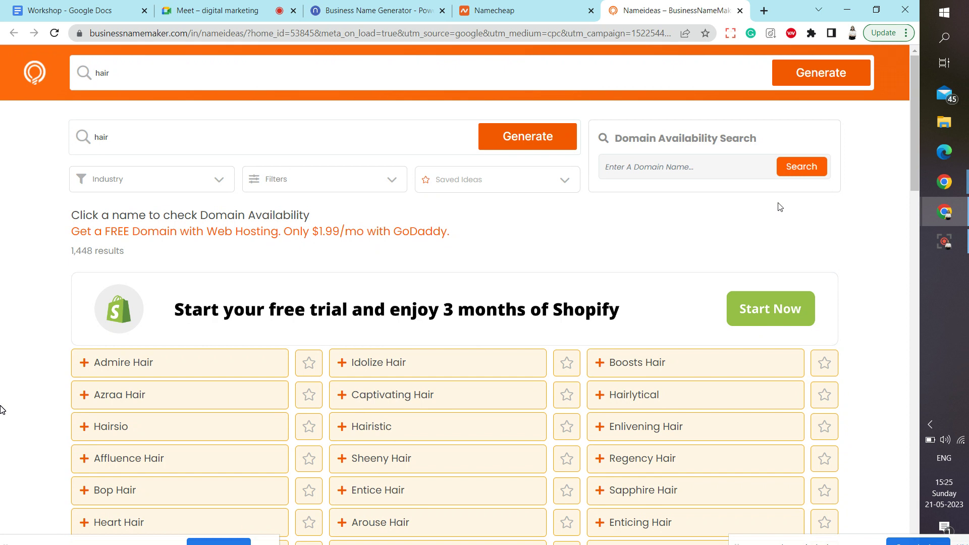
Step: Check domain availability for the Hairsio and Admire Hair name ideas
{"action": "scroll", "coordinate": [0, 410], "scroll_direction": "down", "scroll_amount": 2}
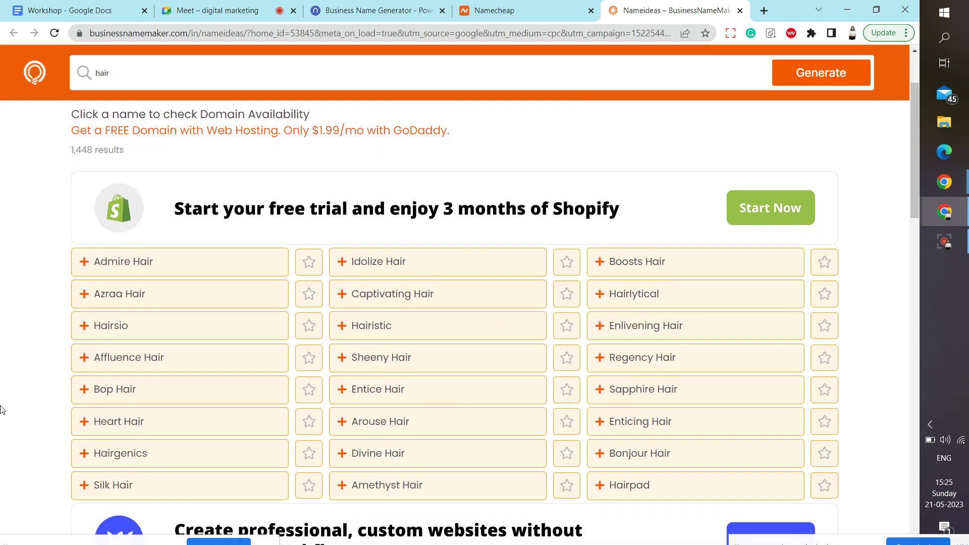
{"action": "scroll", "coordinate": [0, 410], "scroll_direction": "down", "scroll_amount": 1}
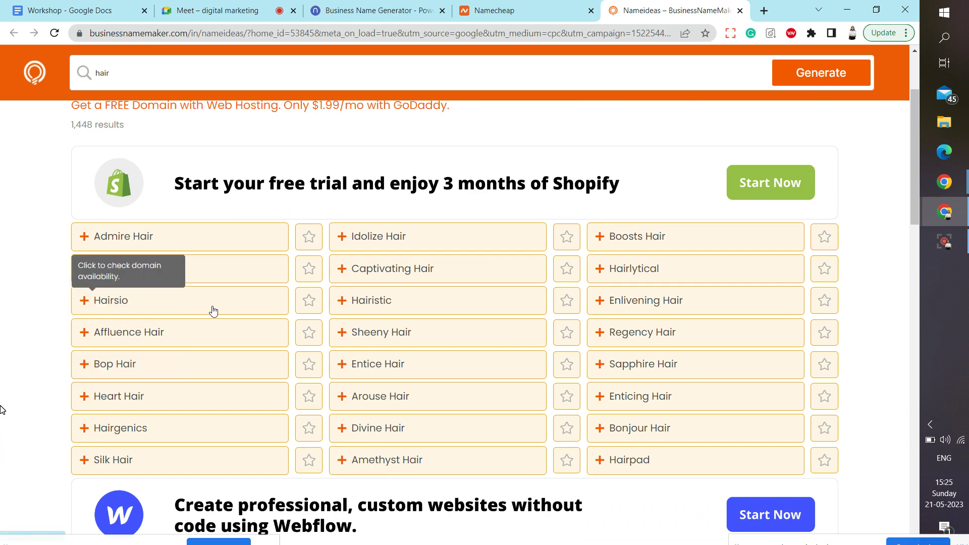
{"action": "left_click", "coordinate": [182, 302]}
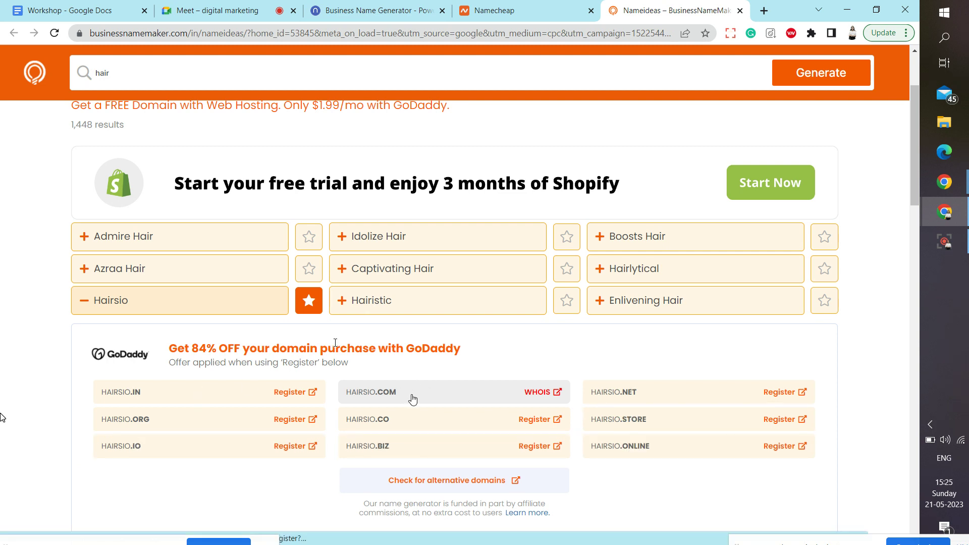
{"action": "left_click", "coordinate": [217, 248]}
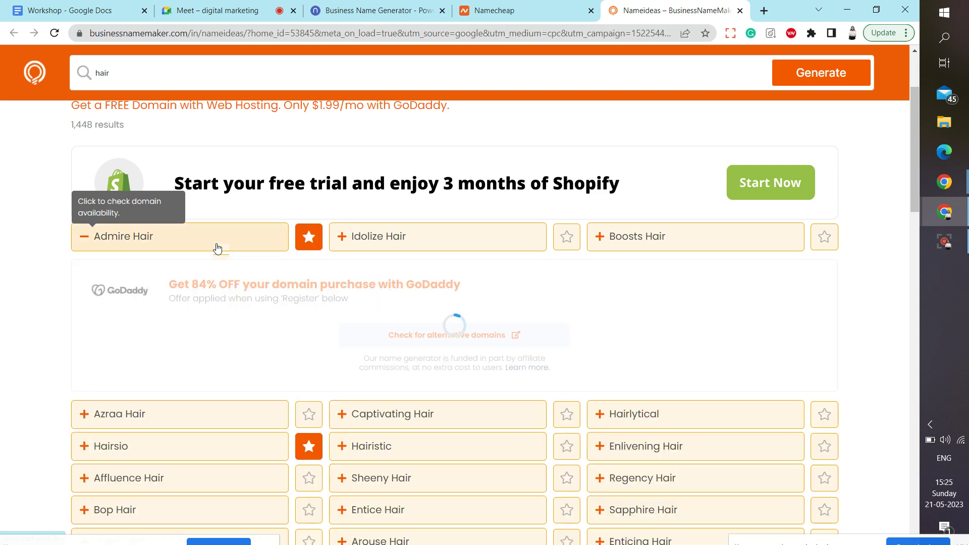
Step: Check domain availability for the Idolize Hair name idea and close the Namelix, Namecheap and stray blank pages
{"action": "left_click", "coordinate": [382, 243]}
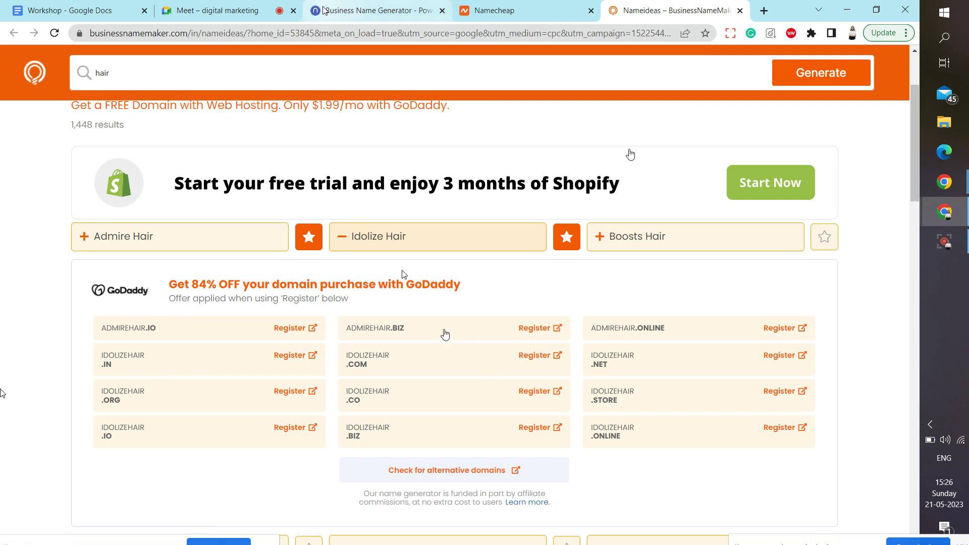
{"action": "left_click", "coordinate": [443, 11]}
{"action": "left_click", "coordinate": [442, 11]}
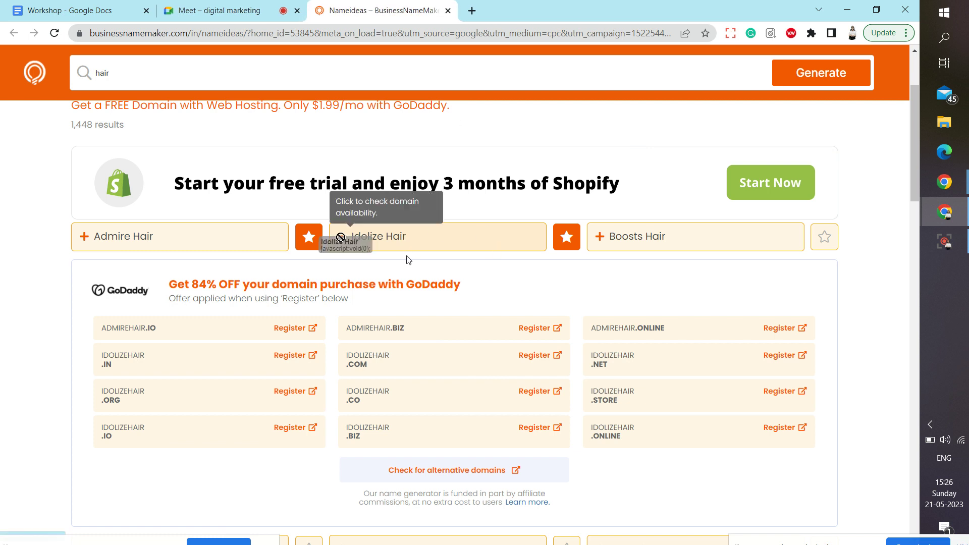
{"action": "left_click", "coordinate": [475, 161]}
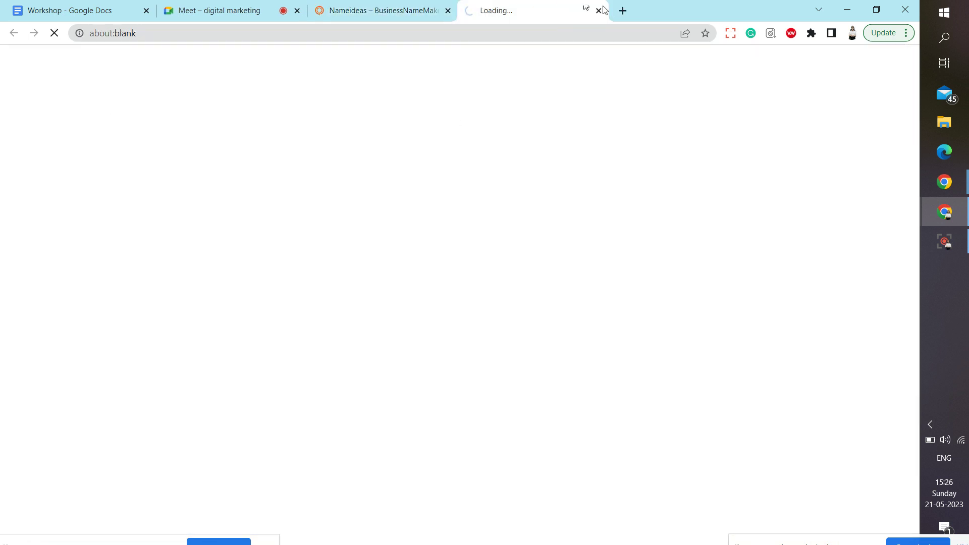
{"action": "left_click", "coordinate": [599, 11]}
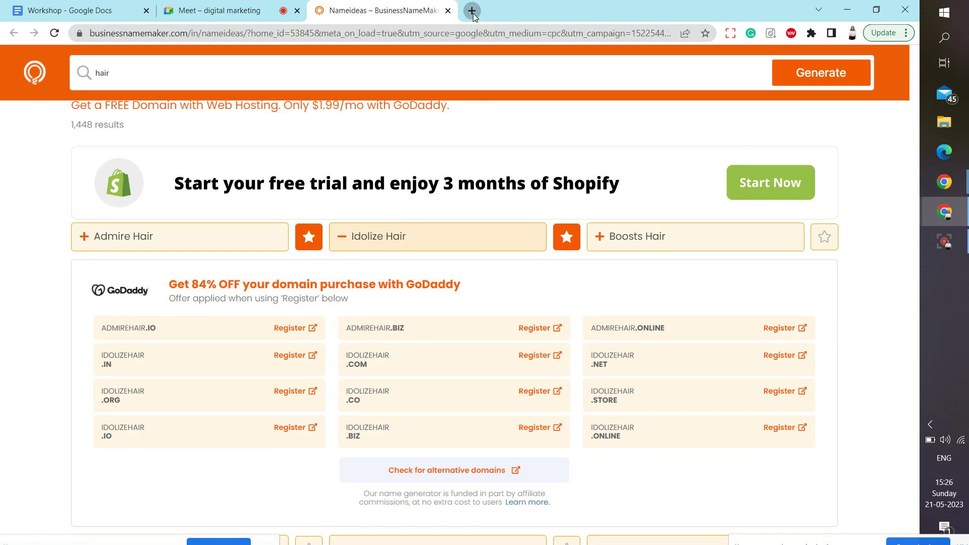
Step: Search Google for "gst name check online" and open the Masters India page for GST number search by name and PAN
{"action": "left_click", "coordinate": [472, 11]}
{"action": "type", "text": "gst name chec"}
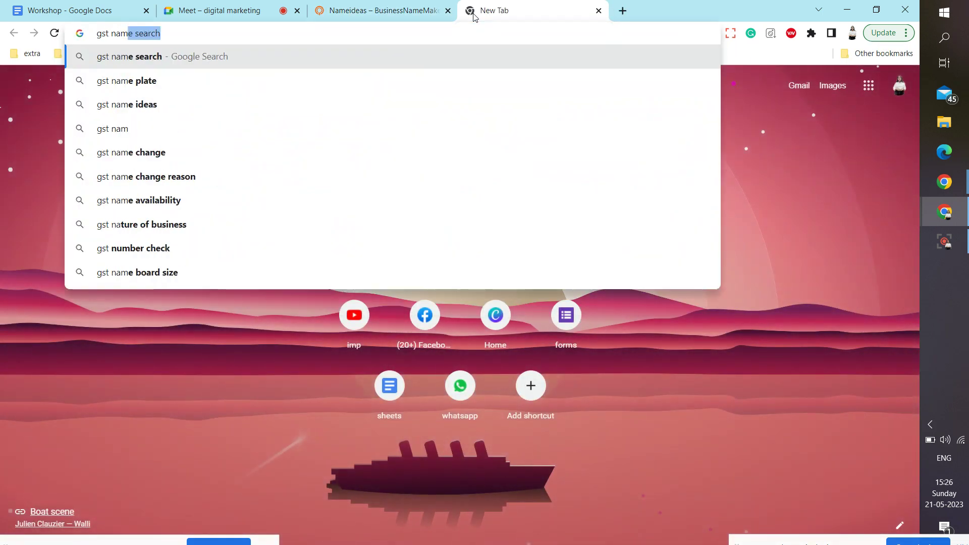
{"action": "type", "text": "k"}
{"action": "key", "text": "Down"}
{"action": "key", "text": "Return"}
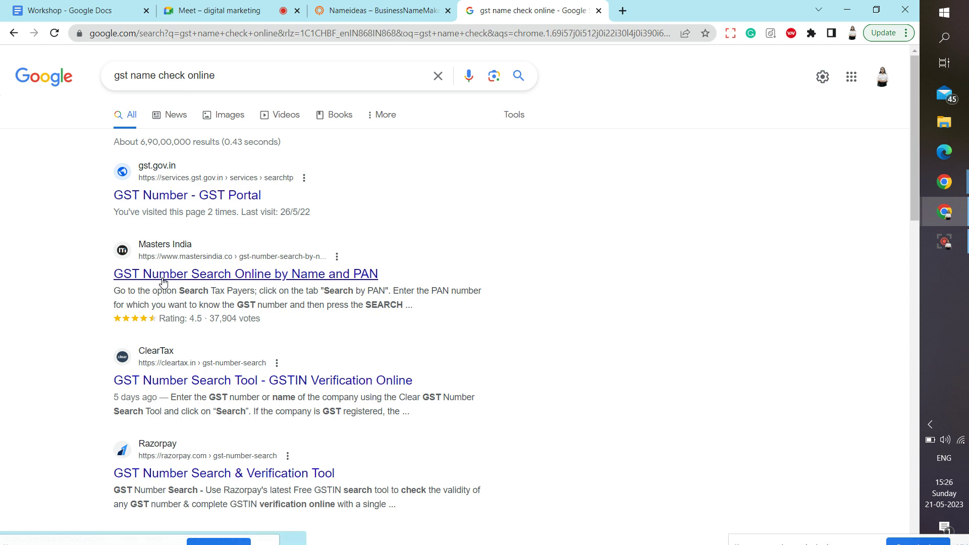
{"action": "left_click", "coordinate": [163, 279]}
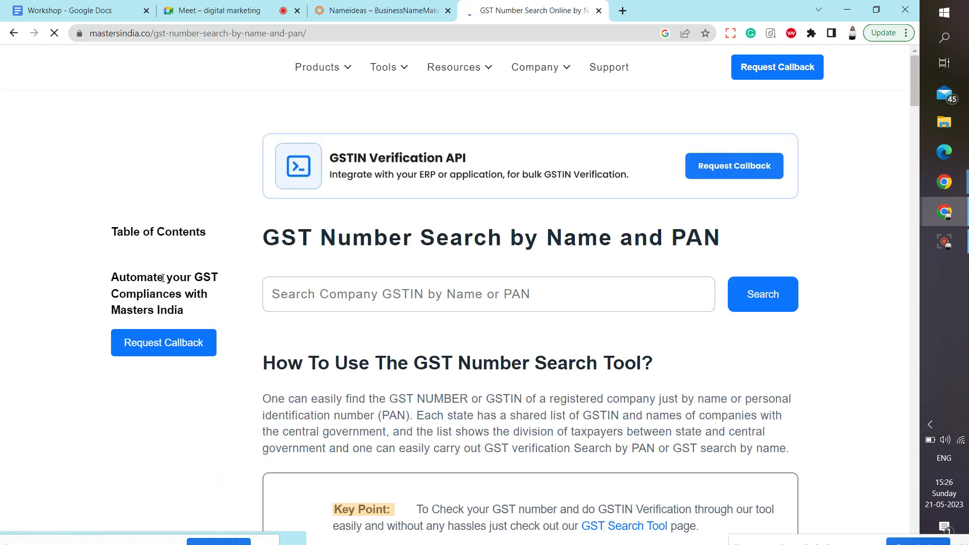
Step: Search the GST records for the company name "idolize hair" and close the GST search page
{"action": "left_click", "coordinate": [350, 301]}
{"action": "type", "text": "o"}
{"action": "key", "text": "BackSpace"}
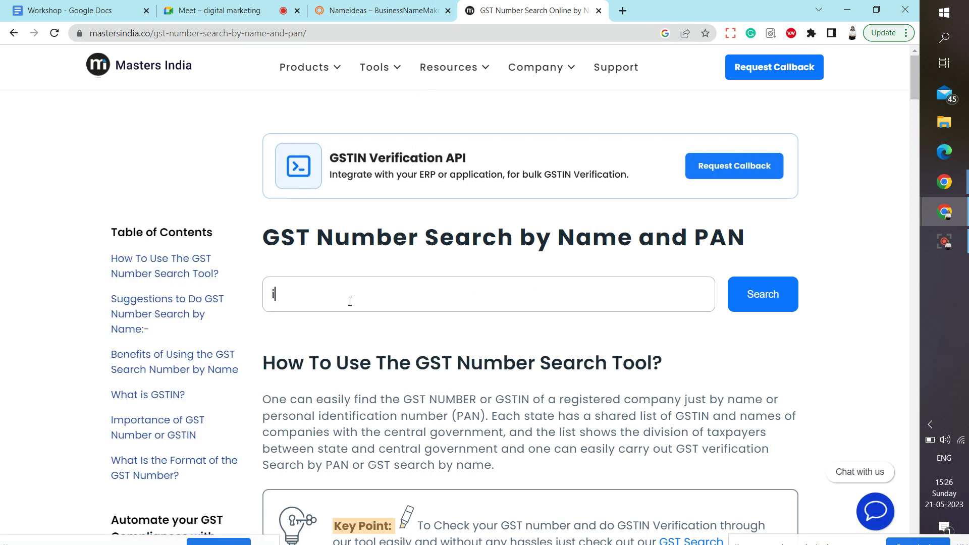
{"action": "type", "text": "idolize"}
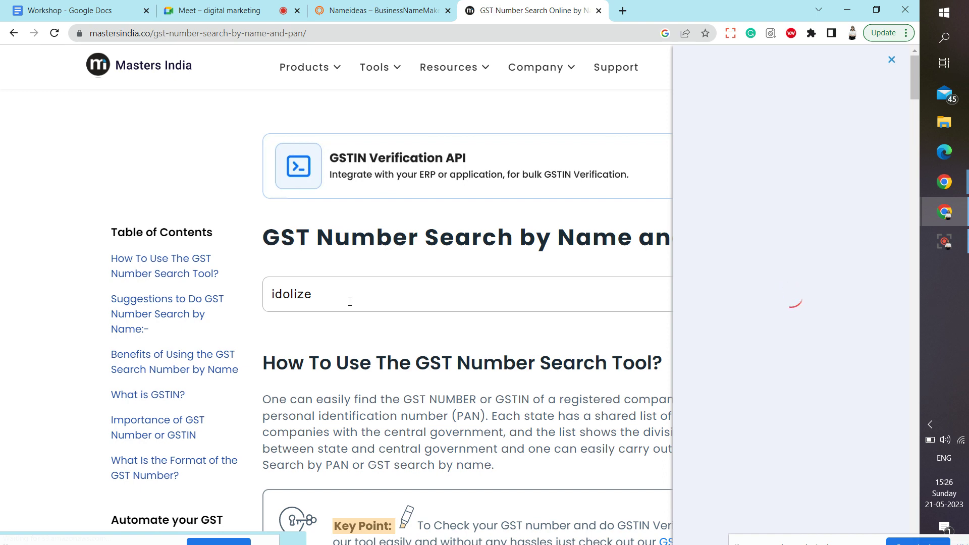
{"action": "type", "text": " hair"}
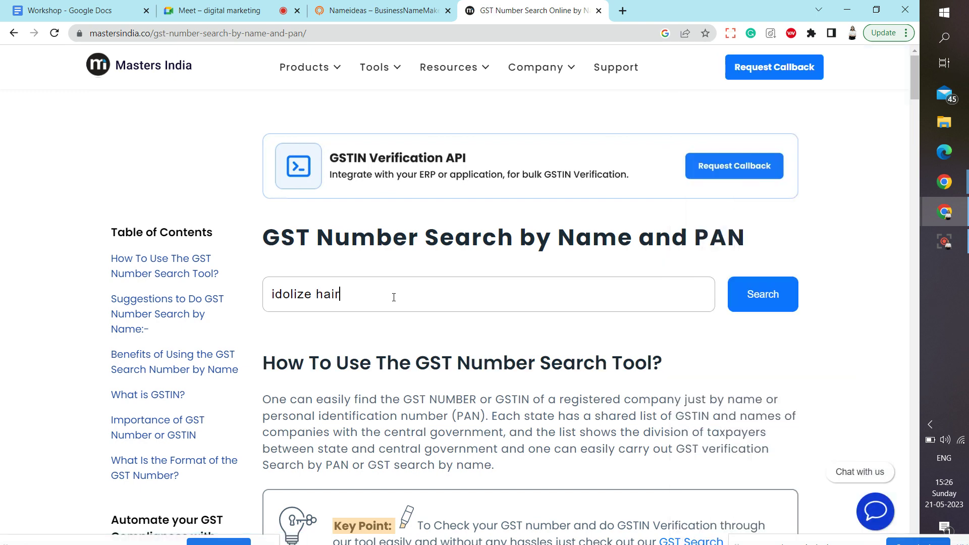
{"action": "key", "text": "Return"}
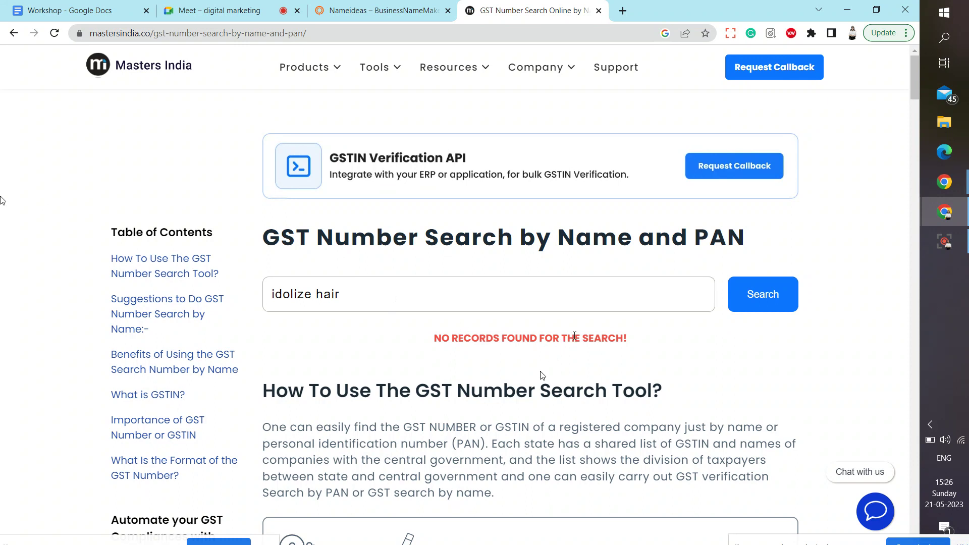
{"action": "left_click", "coordinate": [14, 34]}
{"action": "left_click", "coordinate": [599, 11]}
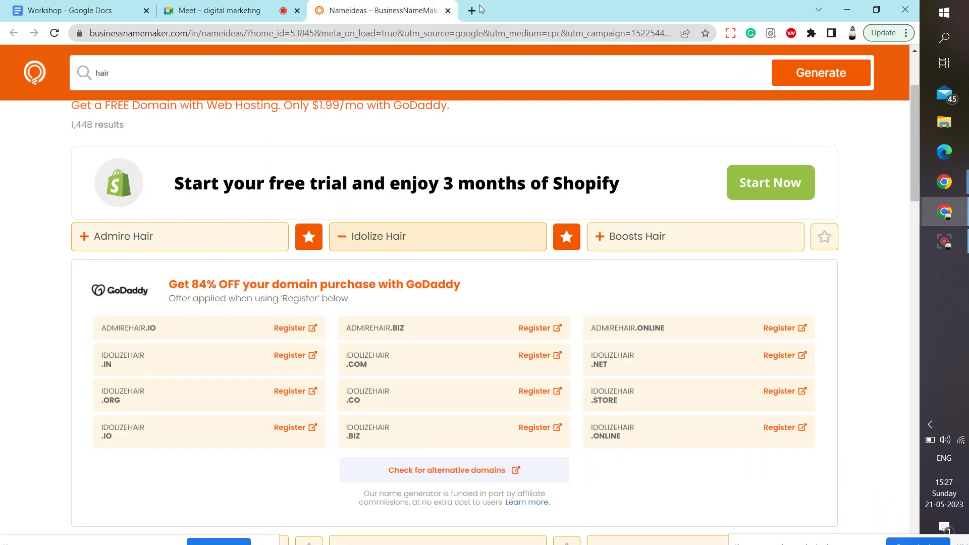
Step: Search Google for "company name check" and open the Ministry of Corporate Affairs page for checking company names
{"action": "left_click", "coordinate": [475, 12]}
{"action": "type", "text": "c"}
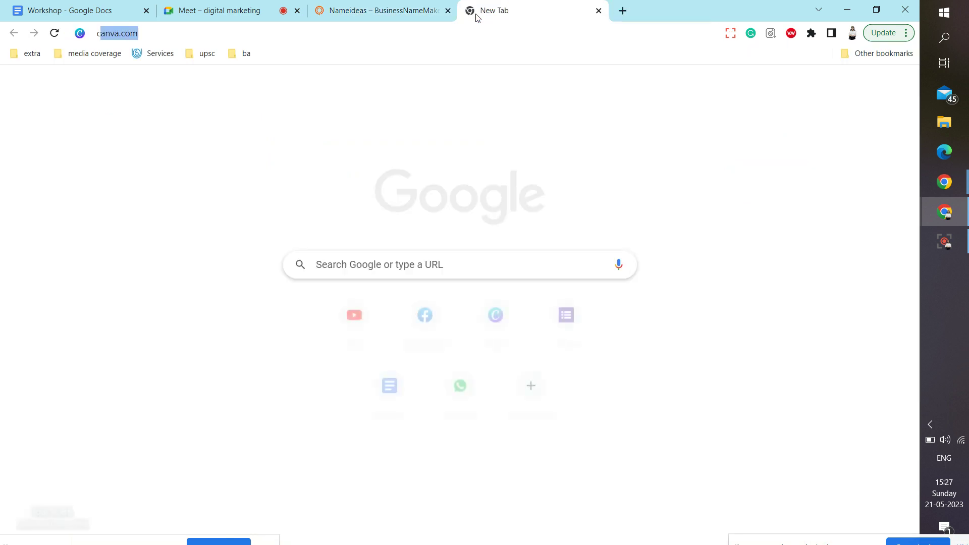
{"action": "type", "text": "ompan"}
{"action": "key", "text": "Down"}
{"action": "key", "text": "Return"}
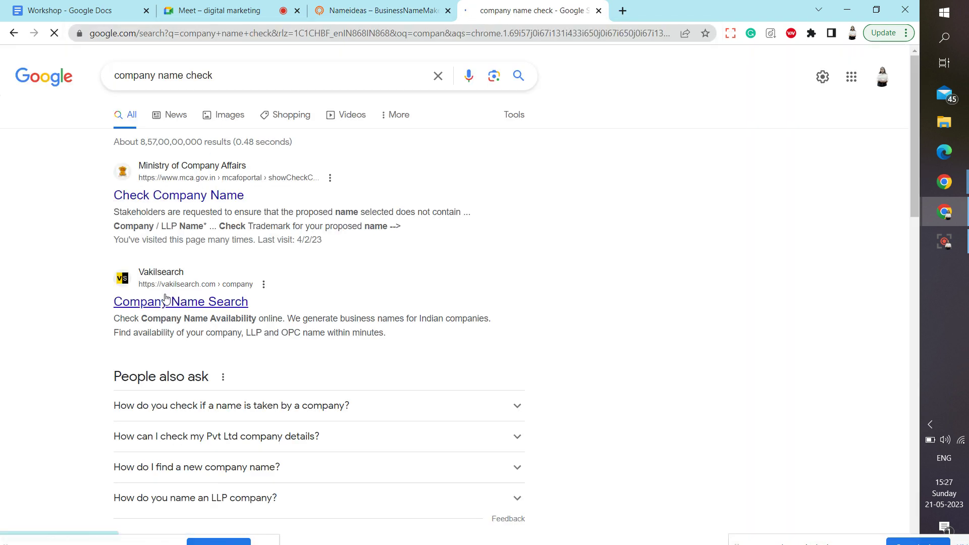
{"action": "left_click", "coordinate": [216, 199]}
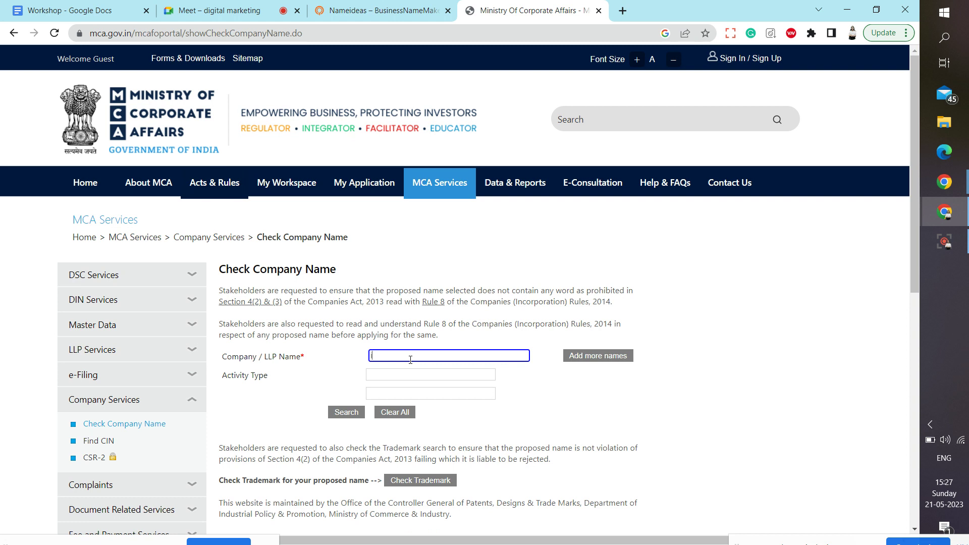
Step: Check the company / LLP name "idolize hair" in the corporate register and dismiss the resulting dialog
{"action": "type", "text": "idolize ha"}
{"action": "type", "text": "r"}
{"action": "key", "text": "BackSpace"}
{"action": "key", "text": "BackSpace"}
{"action": "type", "text": "ir"}
{"action": "key", "text": "ctrl+shift+Left"}
{"action": "key", "text": "ctrl+shift+Left"}
{"action": "left_click", "coordinate": [347, 413]}
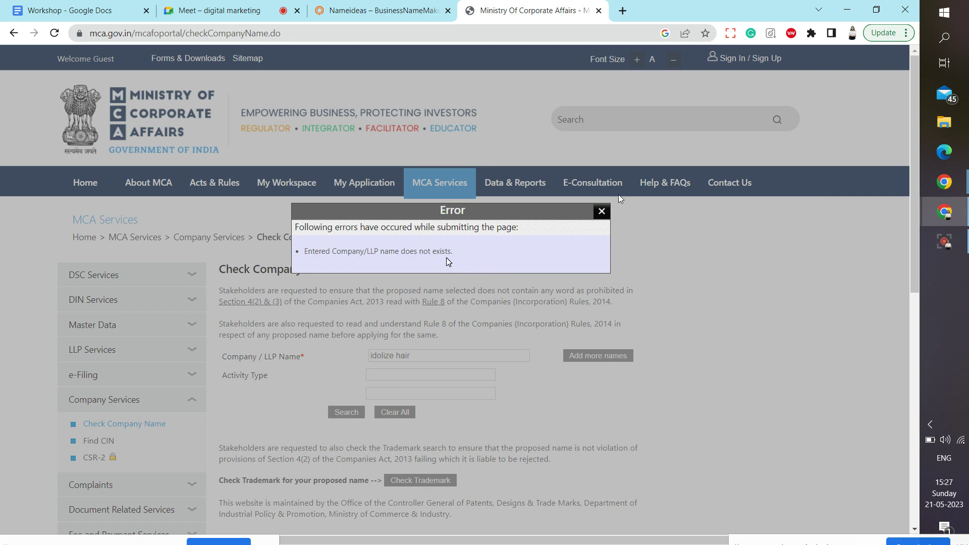
{"action": "left_click", "coordinate": [601, 211]}
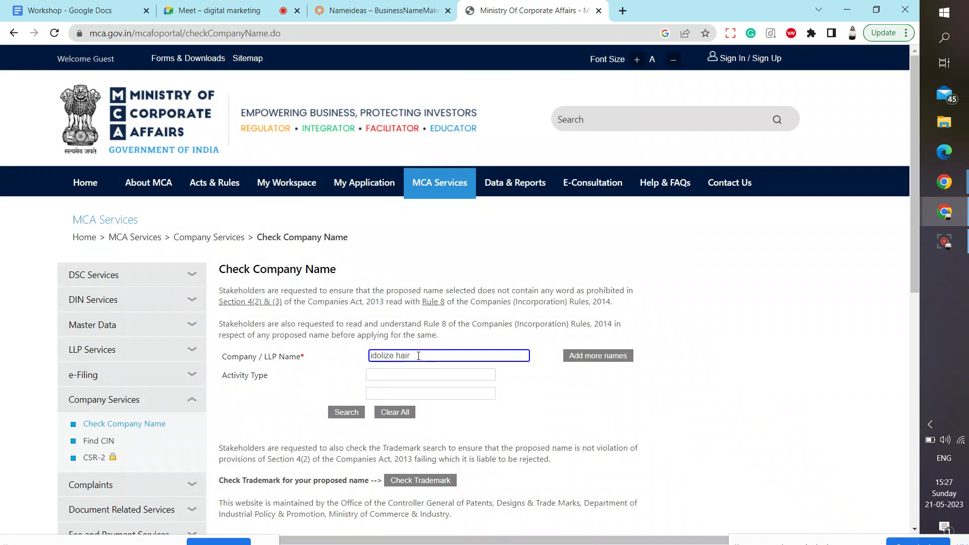
Step: Look up the company name "vyaparup", review its registration record, and close the company name check and Business Name Maker pages
{"action": "key", "text": "ctrl+a"}
{"action": "type", "text": "vyapau"}
{"action": "key", "text": "BackSpace"}
{"action": "type", "text": "rup"}
{"action": "left_click", "coordinate": [351, 417]}
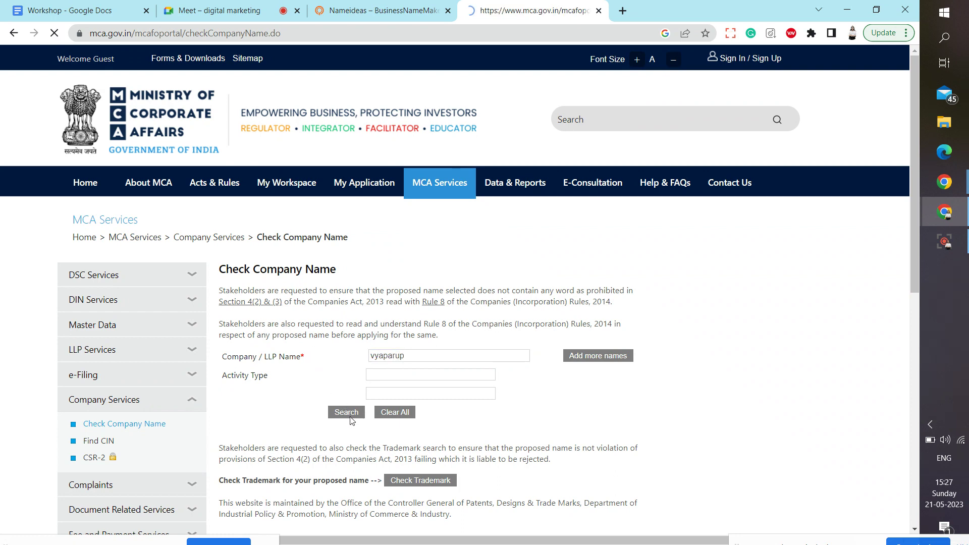
{"action": "scroll", "coordinate": [309, 422], "scroll_direction": "down", "scroll_amount": 6}
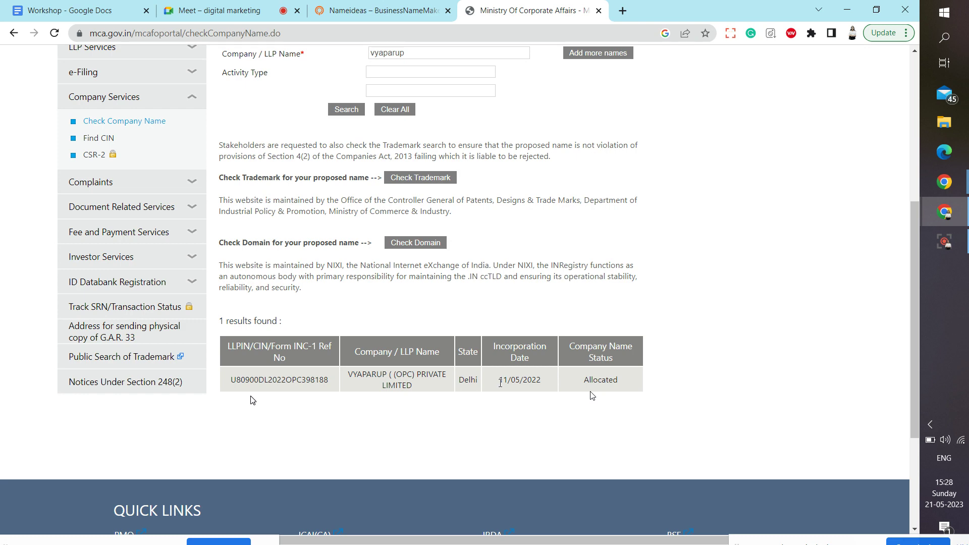
{"action": "scroll", "coordinate": [257, 392], "scroll_direction": "up", "scroll_amount": 6}
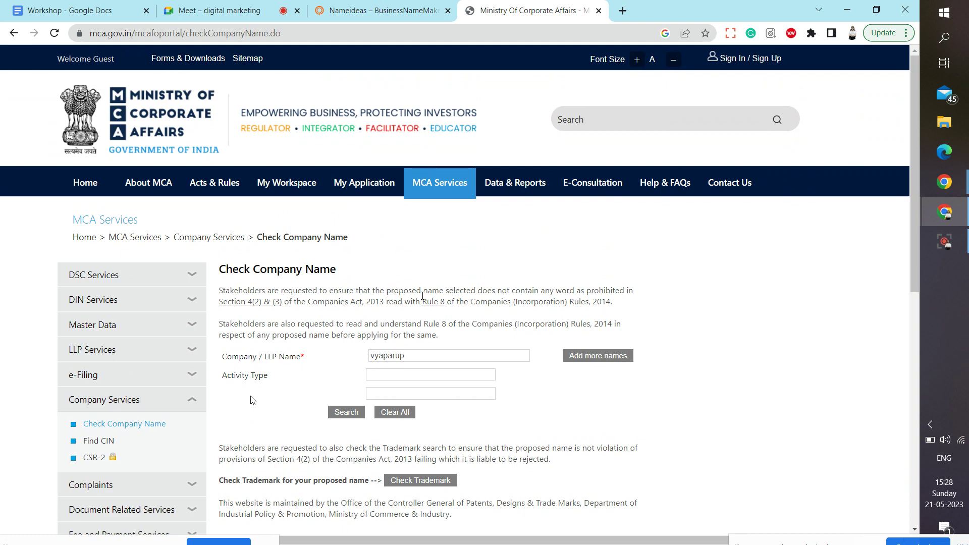
{"action": "left_click", "coordinate": [597, 11]}
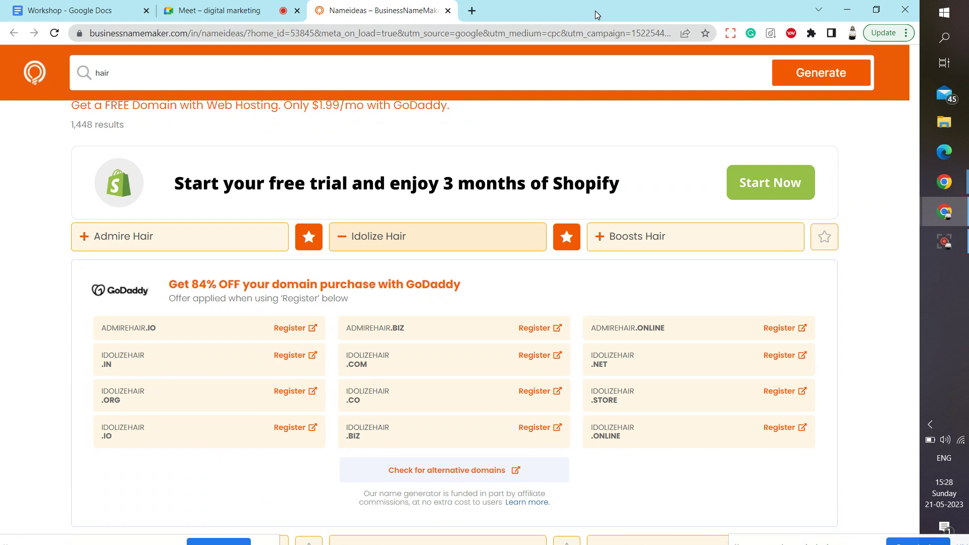
{"action": "left_click", "coordinate": [447, 12]}
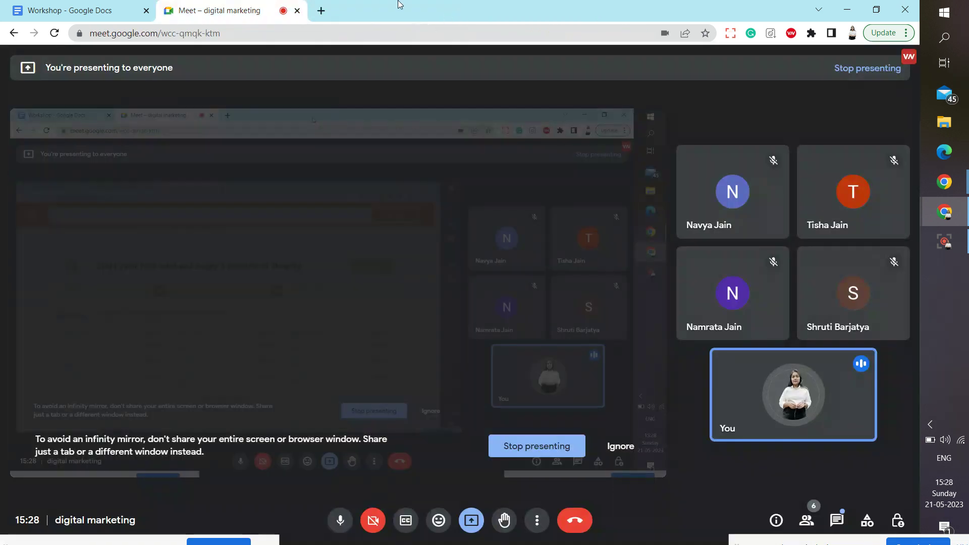
Step: Search Google for "bluehost", open the Bluehost India web hosting site and dismiss its cookie notice
{"action": "left_click", "coordinate": [322, 11]}
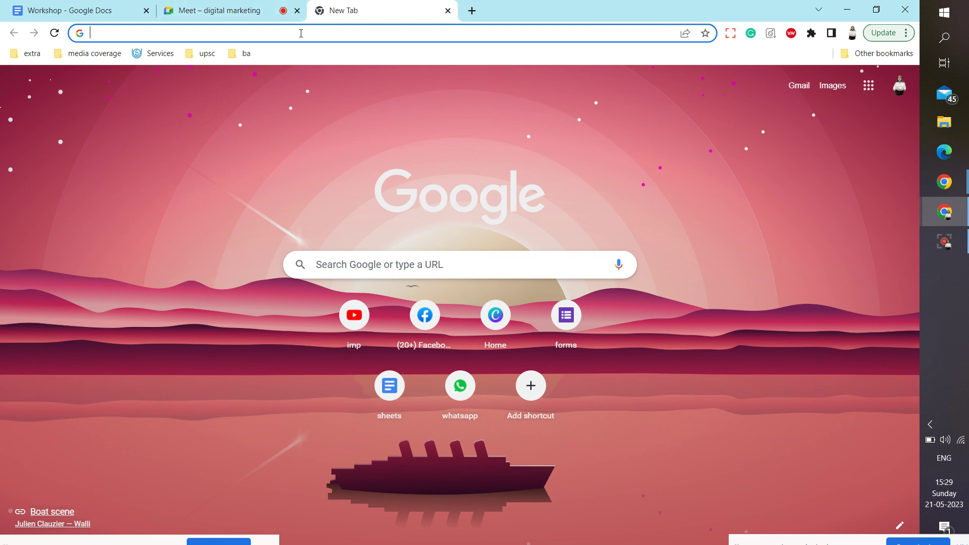
{"action": "type", "text": "bluehost"}
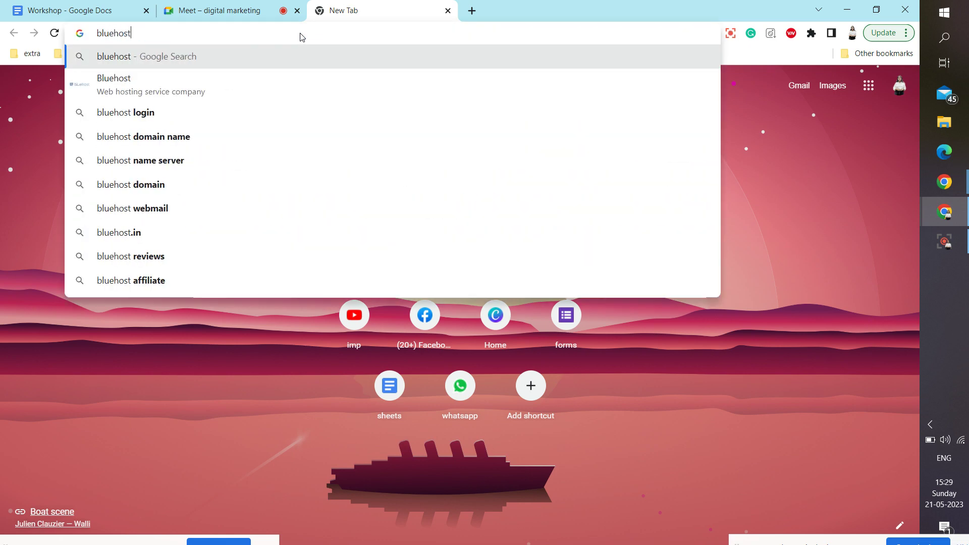
{"action": "left_click", "coordinate": [181, 77]}
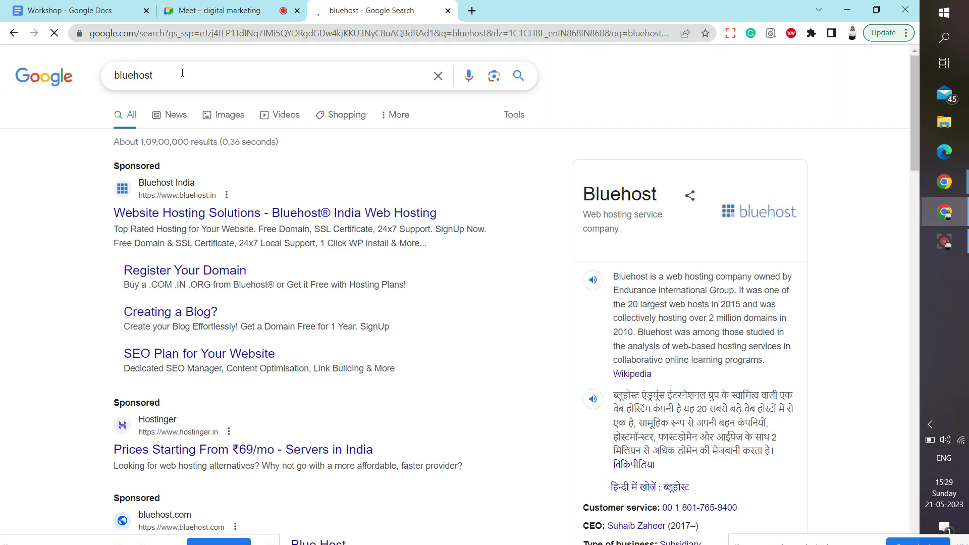
{"action": "left_click", "coordinate": [172, 214]}
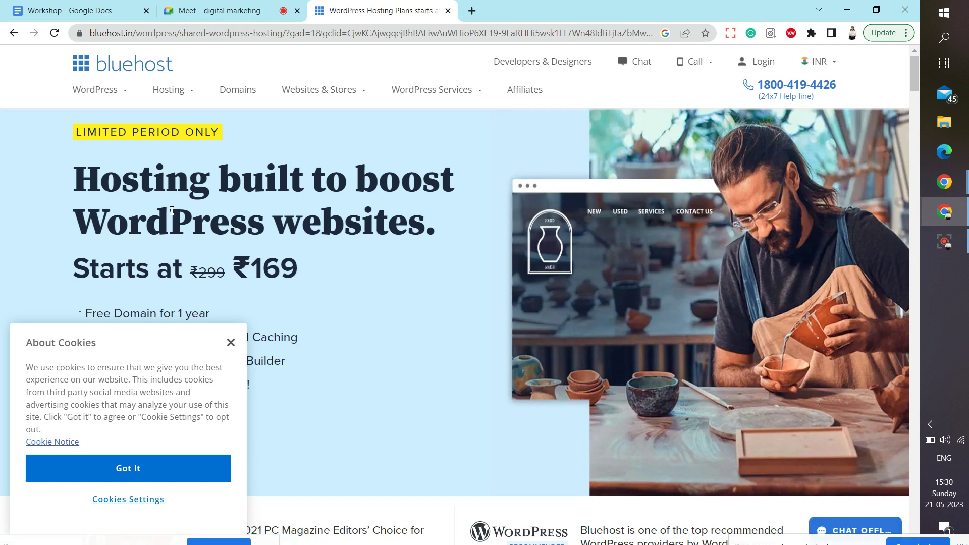
{"action": "left_click", "coordinate": [230, 342]}
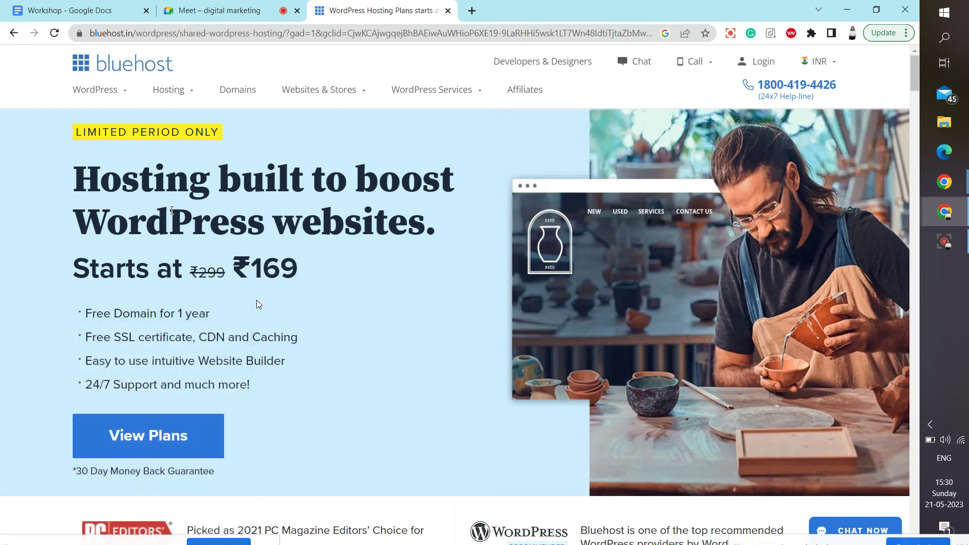
Step: Select the Basic WordPress hosting plan with the USA data center, look in on the Meet call and return to the sign-up page
{"action": "left_click", "coordinate": [184, 435]}
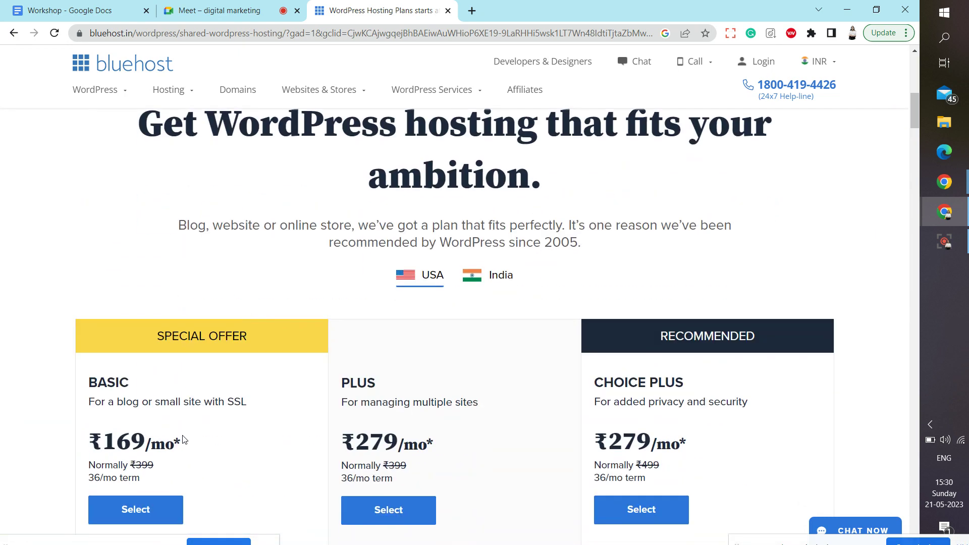
{"action": "scroll", "coordinate": [183, 439], "scroll_direction": "down", "scroll_amount": 5}
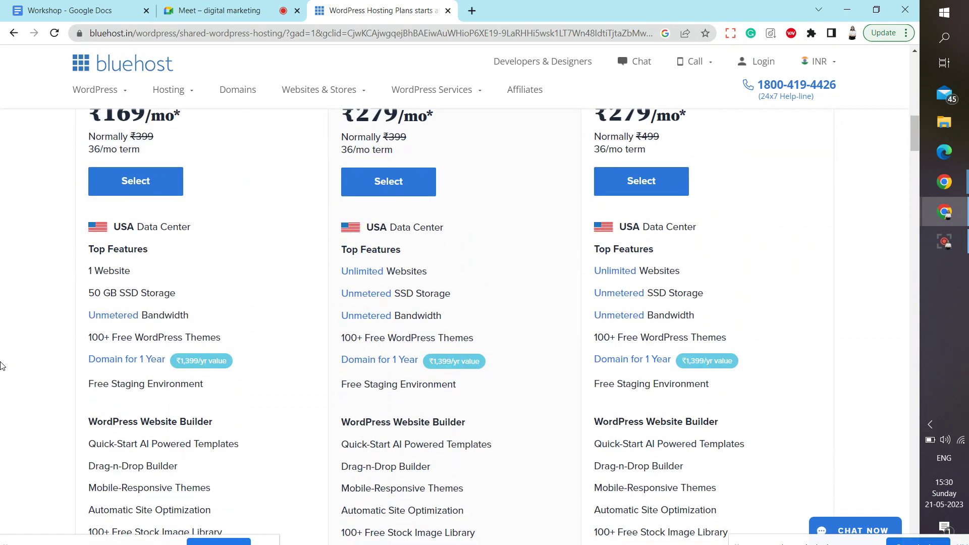
{"action": "left_click", "coordinate": [143, 179]}
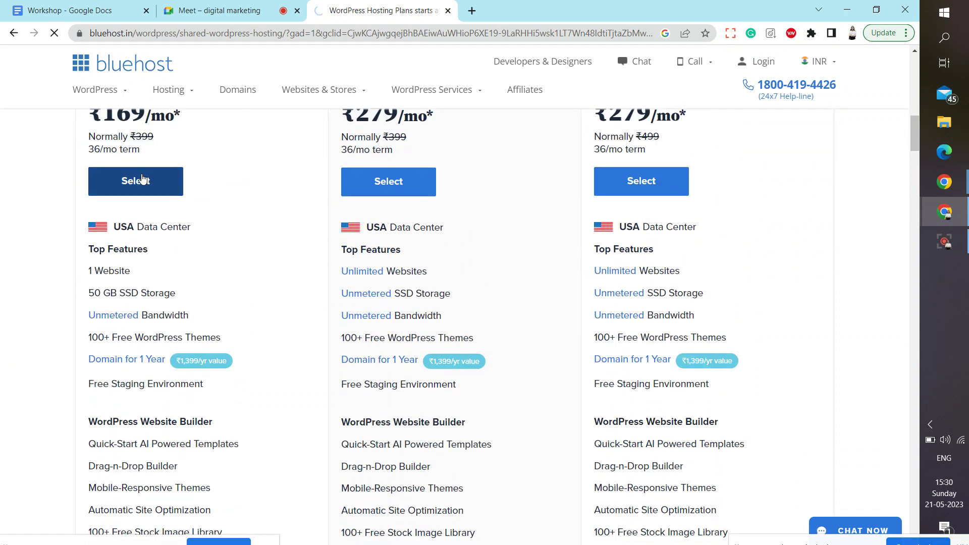
{"action": "left_click", "coordinate": [209, 2]}
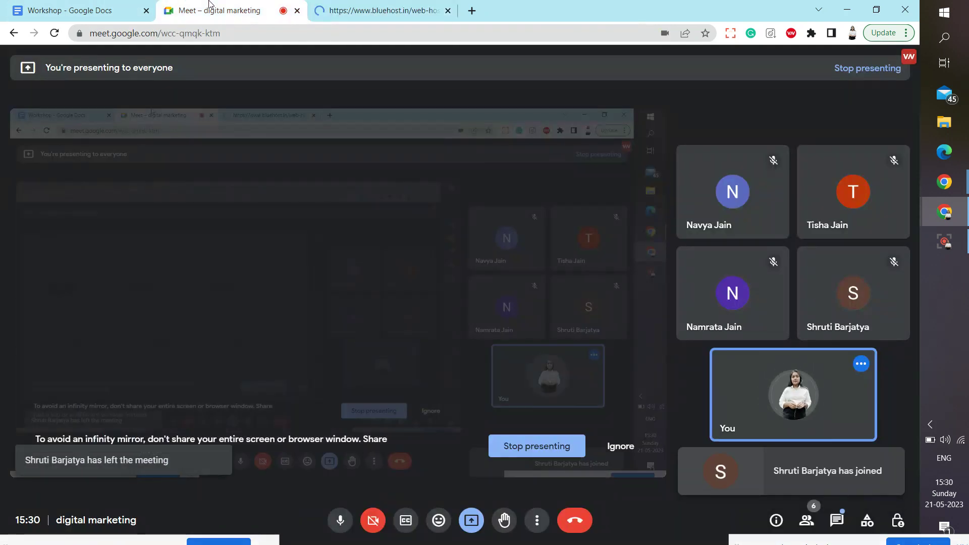
{"action": "left_click", "coordinate": [319, 7]}
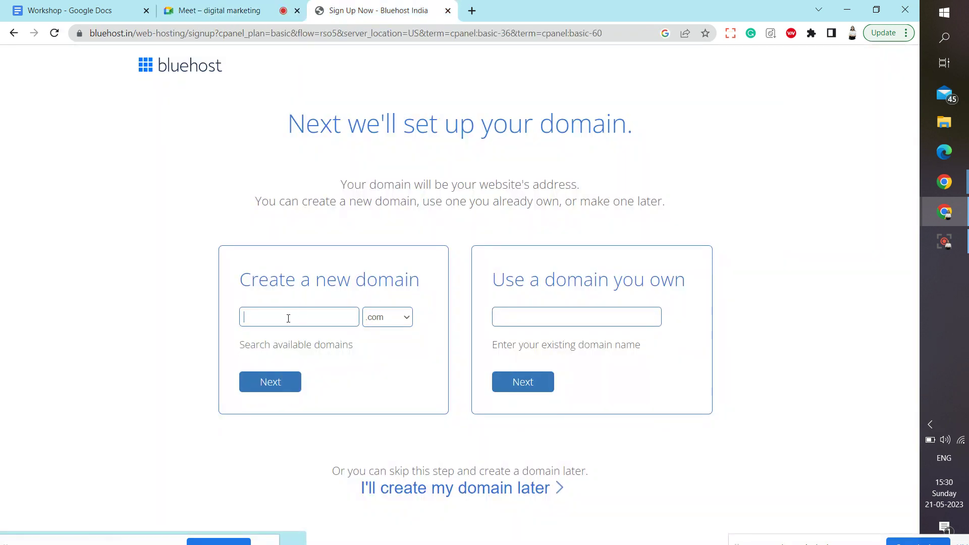
Step: Submit idolizehair.com as the new domain and review the account information form
{"action": "type", "text": "idoliz"}
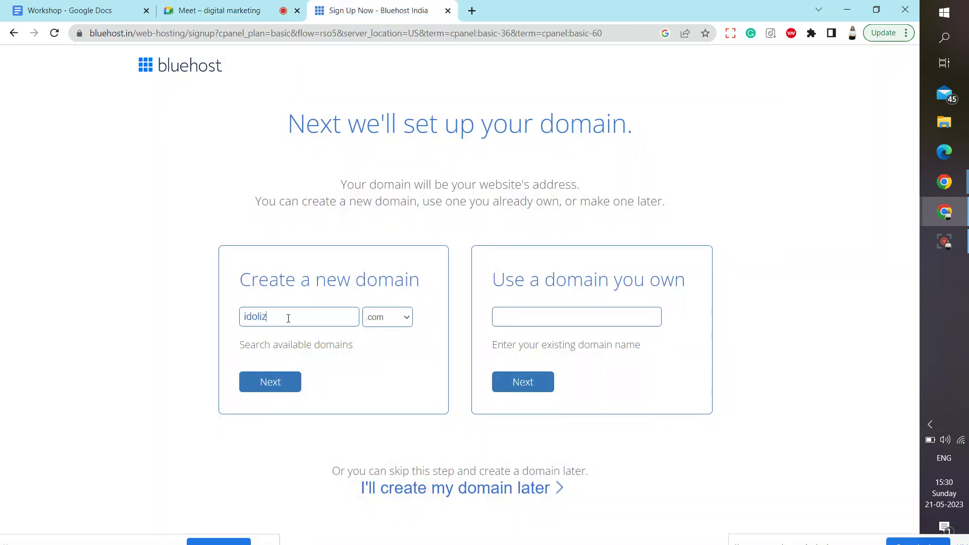
{"action": "type", "text": "ehair"}
{"action": "left_click", "coordinate": [294, 383]}
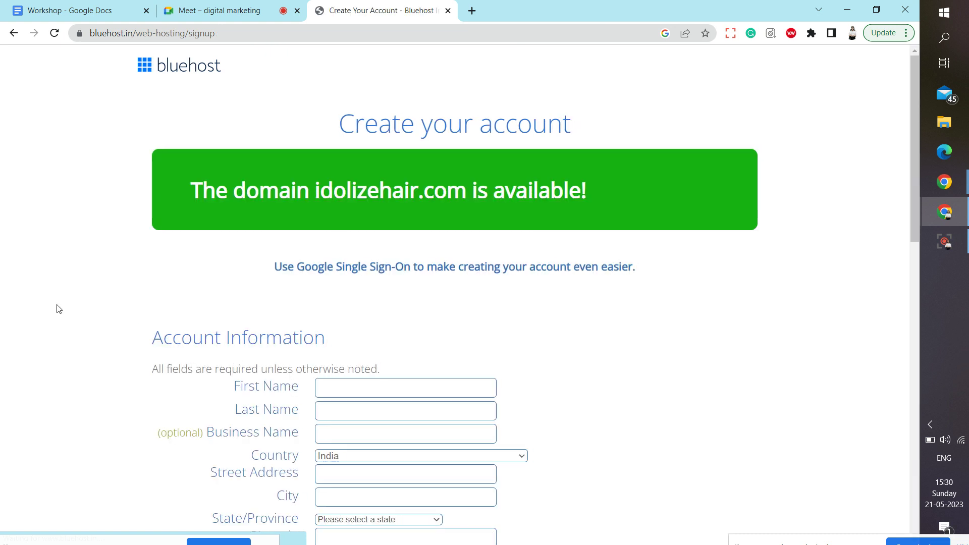
{"action": "scroll", "coordinate": [57, 309], "scroll_direction": "down", "scroll_amount": 5}
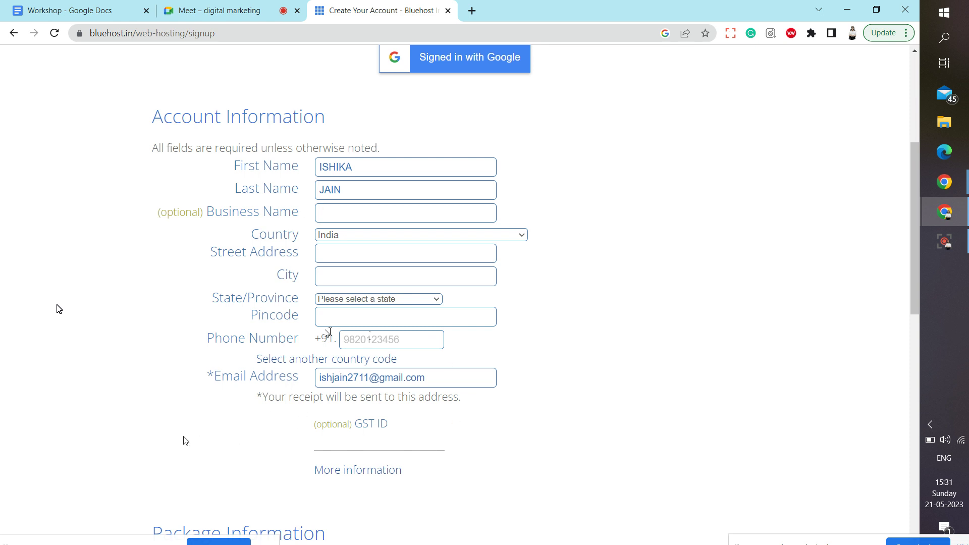
Step: Set the account plan in the package information to Basic Web Hosting 12 Month at ₹279 per month
{"action": "scroll", "coordinate": [185, 440], "scroll_direction": "down", "scroll_amount": 1}
{"action": "scroll", "coordinate": [185, 440], "scroll_direction": "down", "scroll_amount": 3}
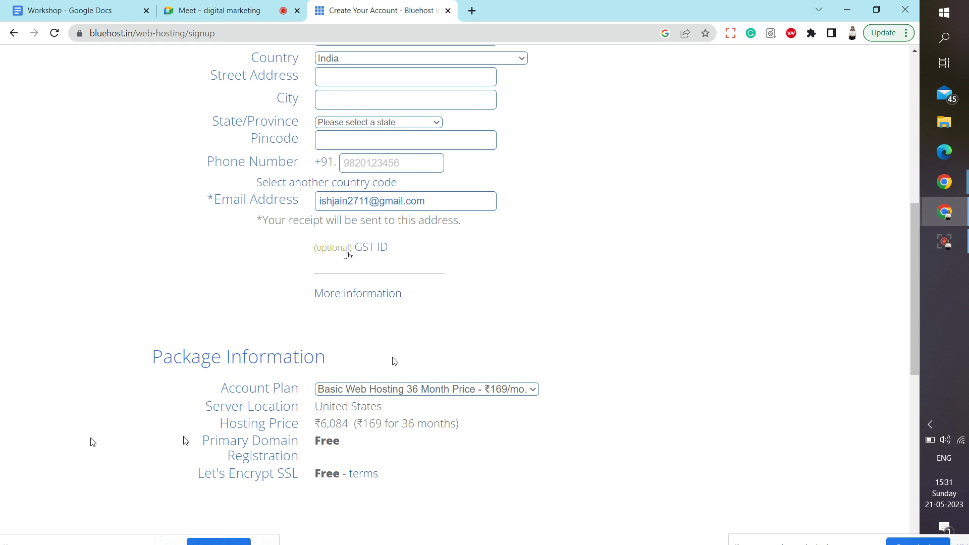
{"action": "left_click", "coordinate": [382, 390]}
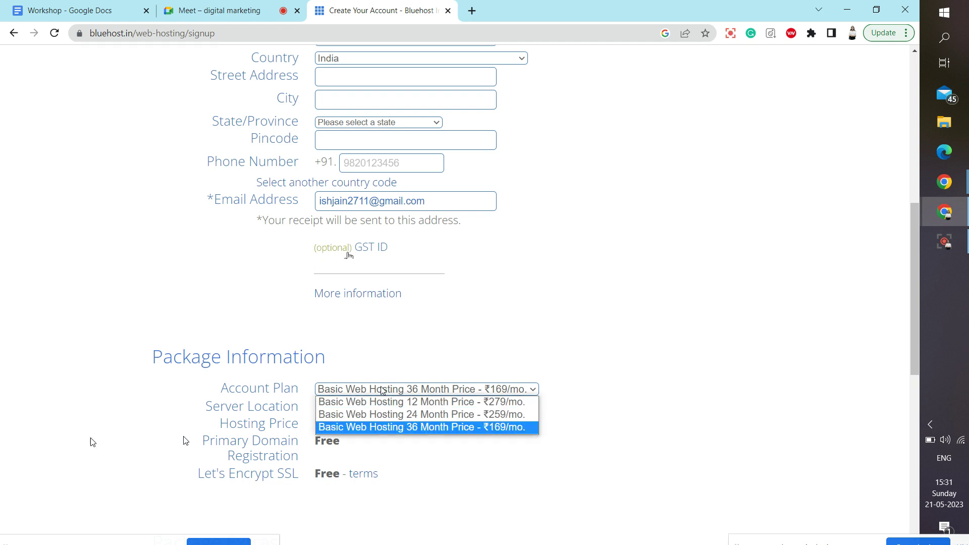
{"action": "left_click", "coordinate": [347, 402]}
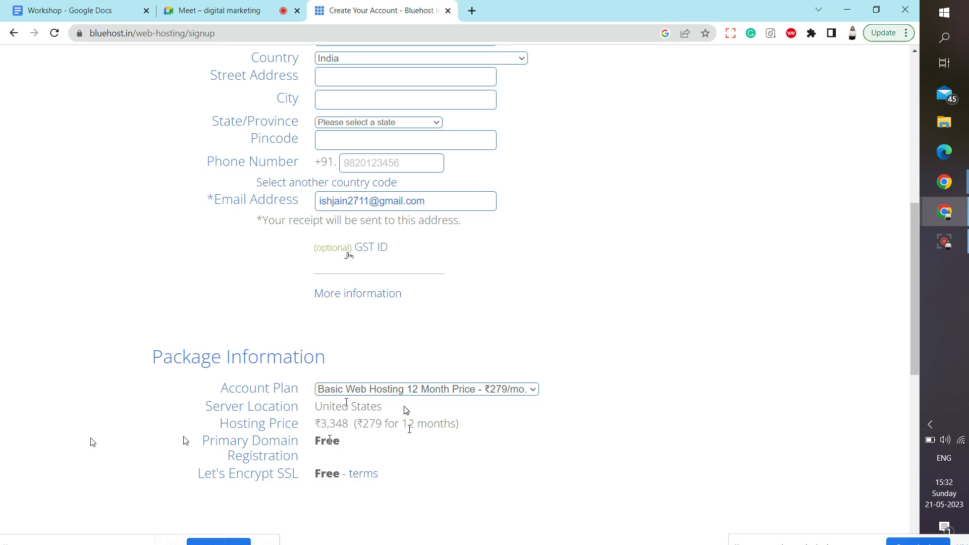
Step: Deselect the Comodo SSL and Yoast Premium package extras and toggle the Website Malware Protection option
{"action": "scroll", "coordinate": [365, 521], "scroll_direction": "down", "scroll_amount": 1}
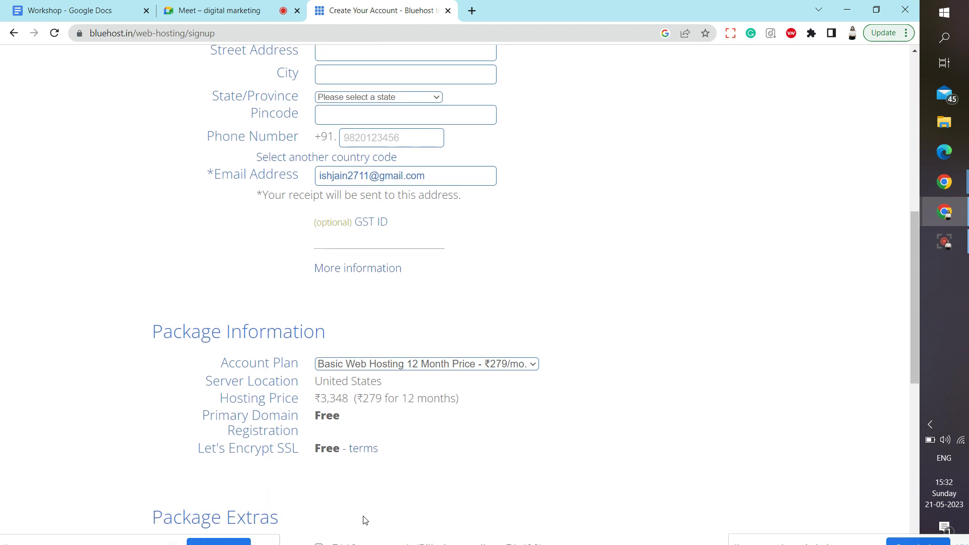
{"action": "scroll", "coordinate": [365, 520], "scroll_direction": "down", "scroll_amount": 4}
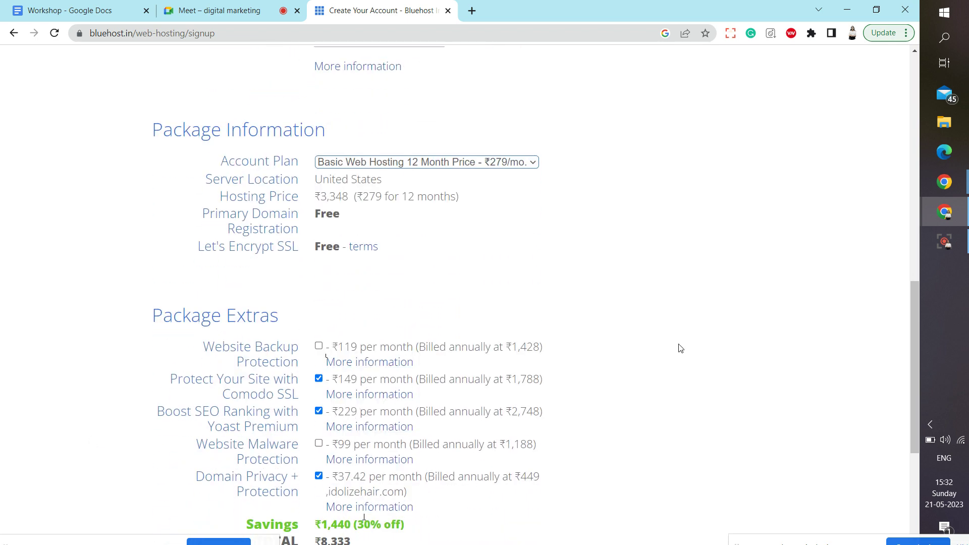
{"action": "scroll", "coordinate": [680, 349], "scroll_direction": "down", "scroll_amount": 3}
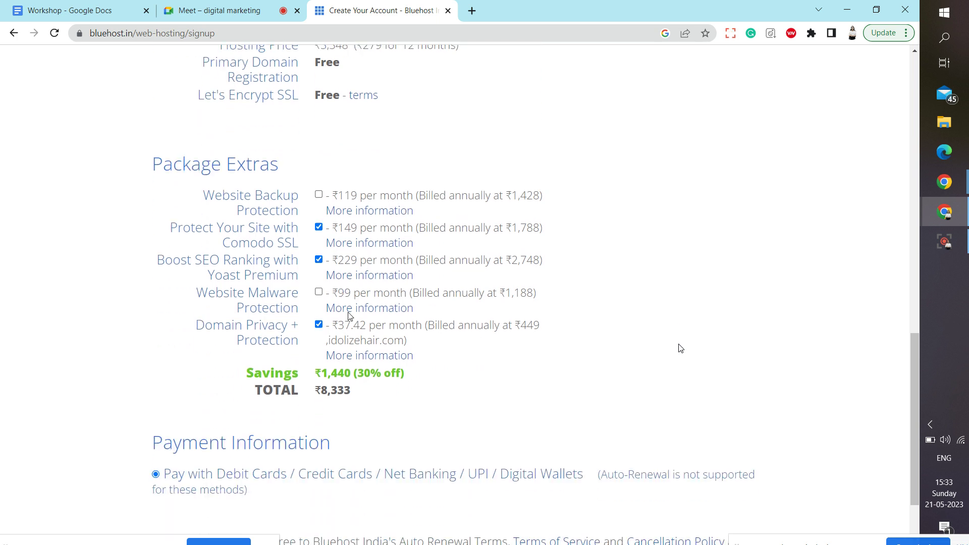
{"action": "left_click", "coordinate": [319, 229]}
{"action": "left_click", "coordinate": [317, 262]}
{"action": "left_click", "coordinate": [317, 262]}
{"action": "left_click", "coordinate": [318, 261]}
{"action": "left_click", "coordinate": [319, 292]}
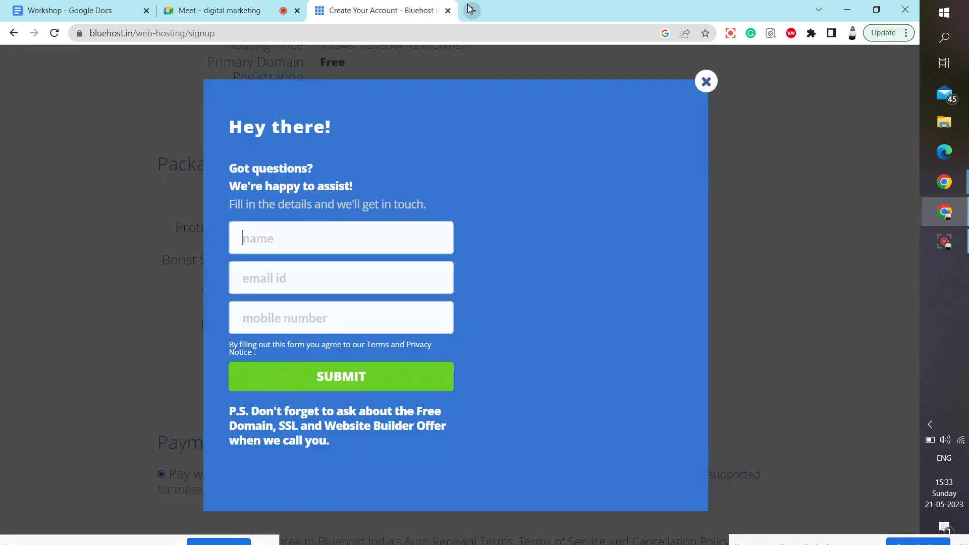
Step: Open the Whois.com website in a new browser tab
{"action": "left_click", "coordinate": [472, 10]}
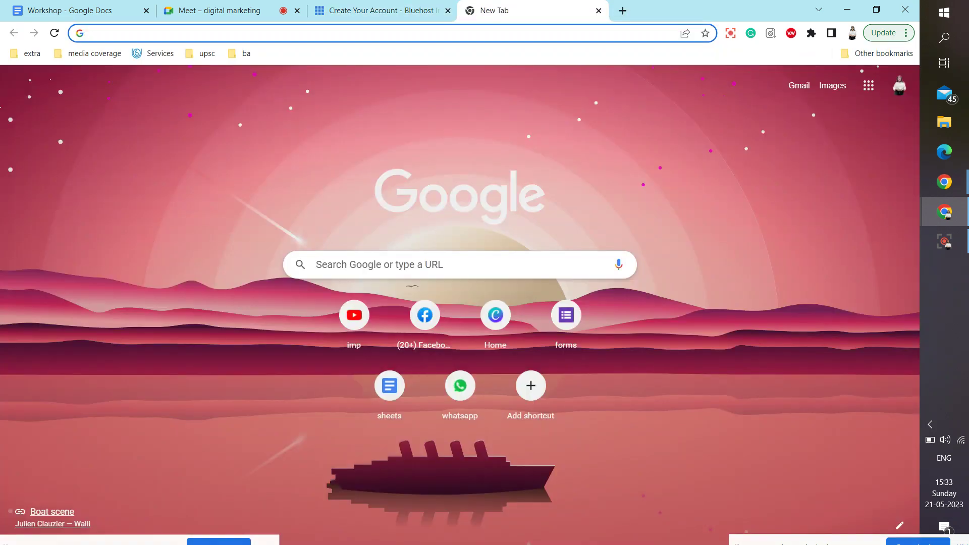
{"action": "type", "text": "whois"}
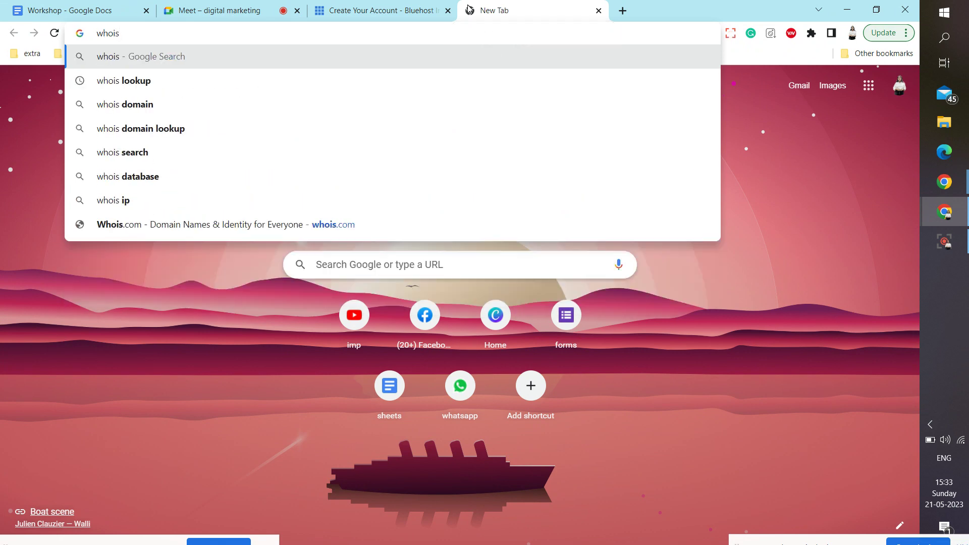
{"action": "left_click", "coordinate": [290, 224]}
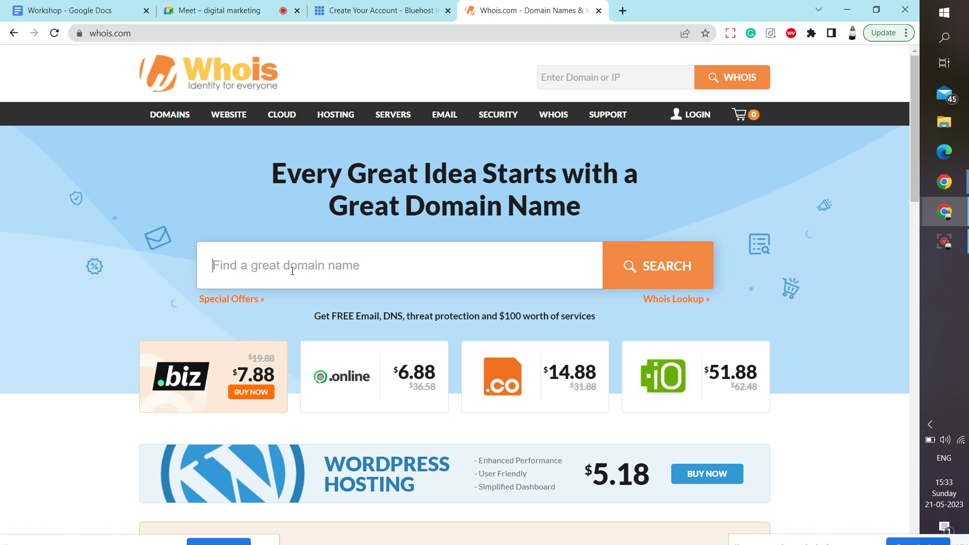
Step: Try to search for the domain name "amazon" on Whois.com, retrying on the domain registration page with the .com extension
{"action": "type", "text": "b"}
{"action": "key", "text": "BackSpace"}
{"action": "type", "text": "v"}
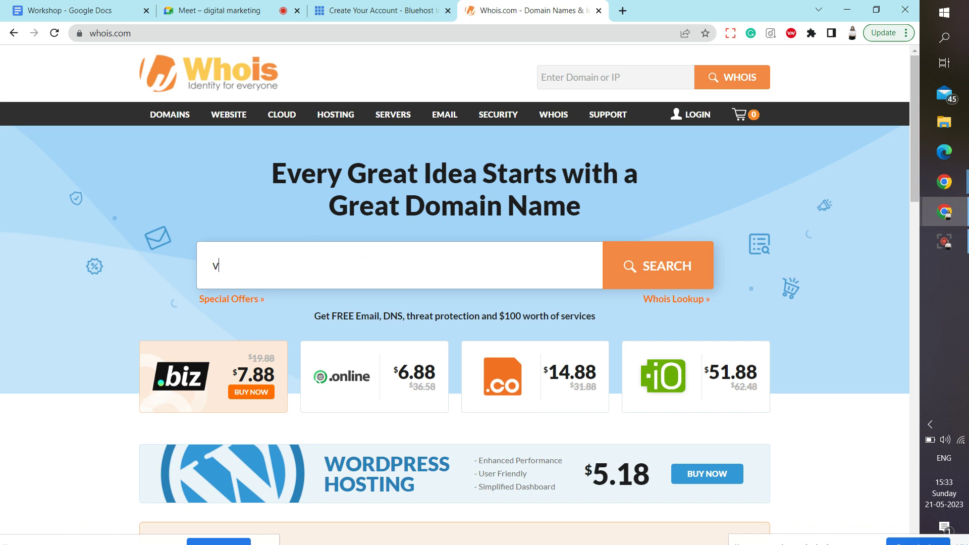
{"action": "key", "text": "BackSpace"}
{"action": "type", "text": "amazon"}
{"action": "left_click", "coordinate": [637, 287]}
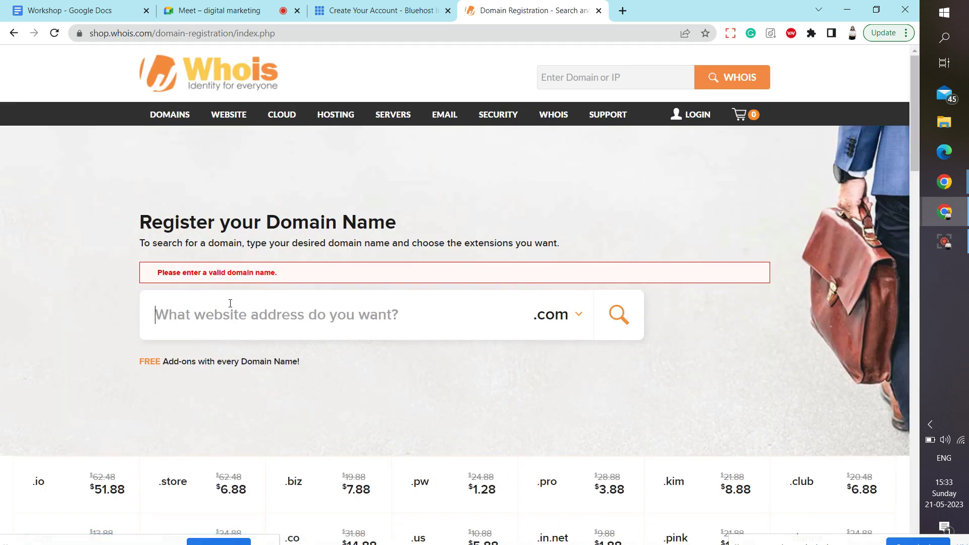
{"action": "left_click", "coordinate": [230, 303]}
{"action": "type", "text": "amazon"}
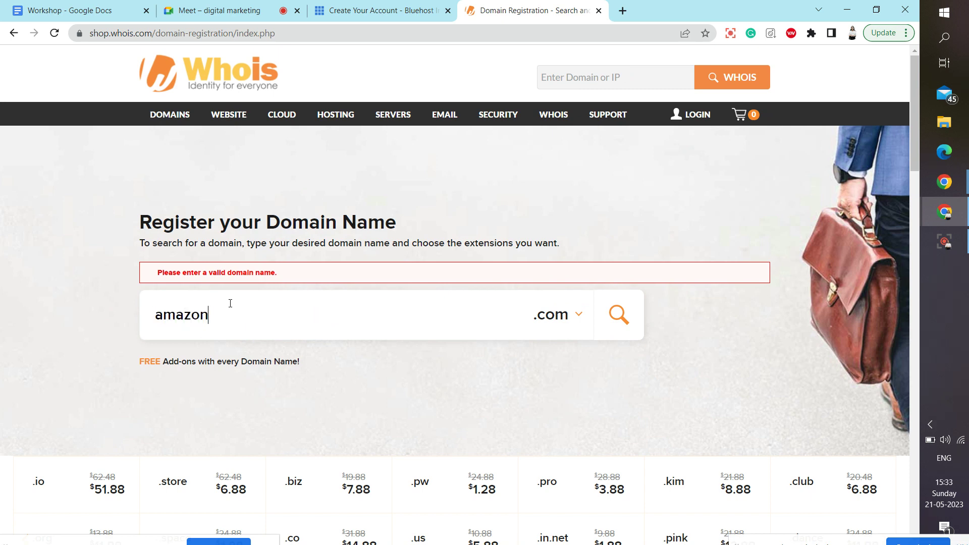
{"action": "key", "text": "Return"}
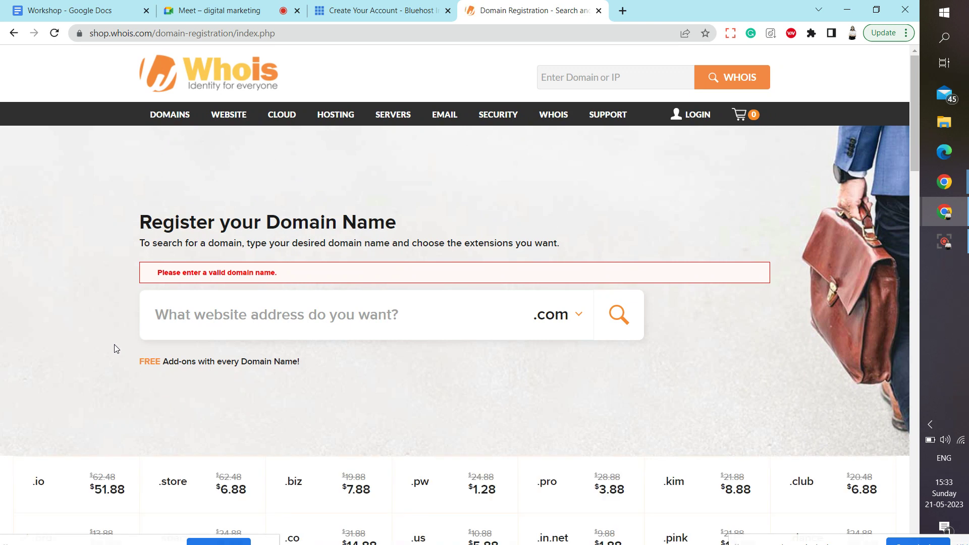
Step: Check the availability of the domains nishhair.com and nishhairs.com
{"action": "left_click", "coordinate": [258, 314]}
{"action": "type", "text": "nishh"}
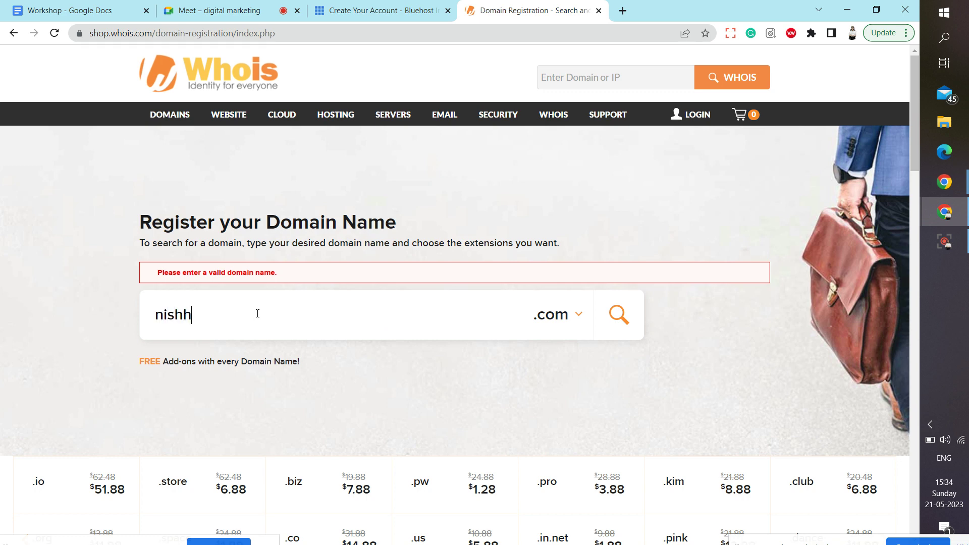
{"action": "type", "text": "air"}
{"action": "key", "text": "Return"}
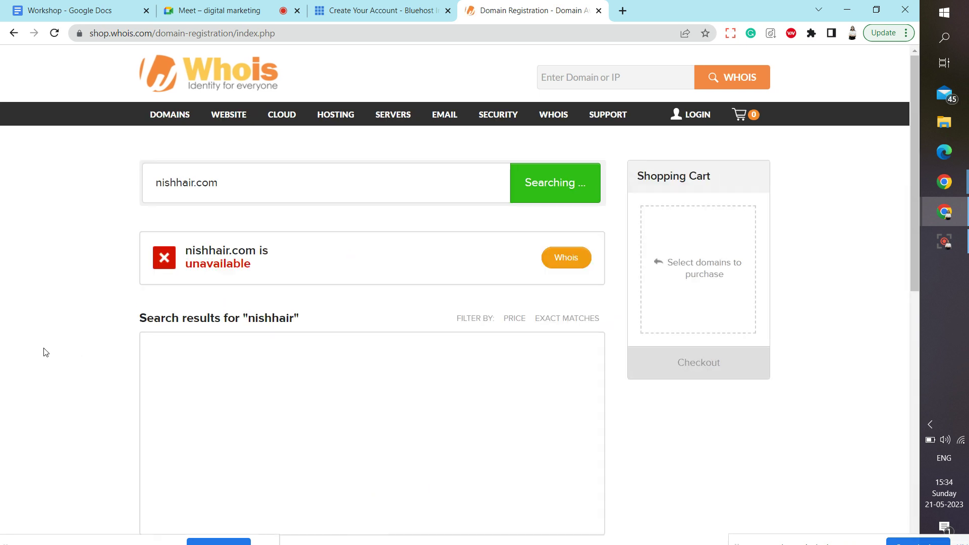
{"action": "left_click", "coordinate": [200, 184]}
{"action": "type", "text": "s"}
{"action": "key", "text": "Return"}
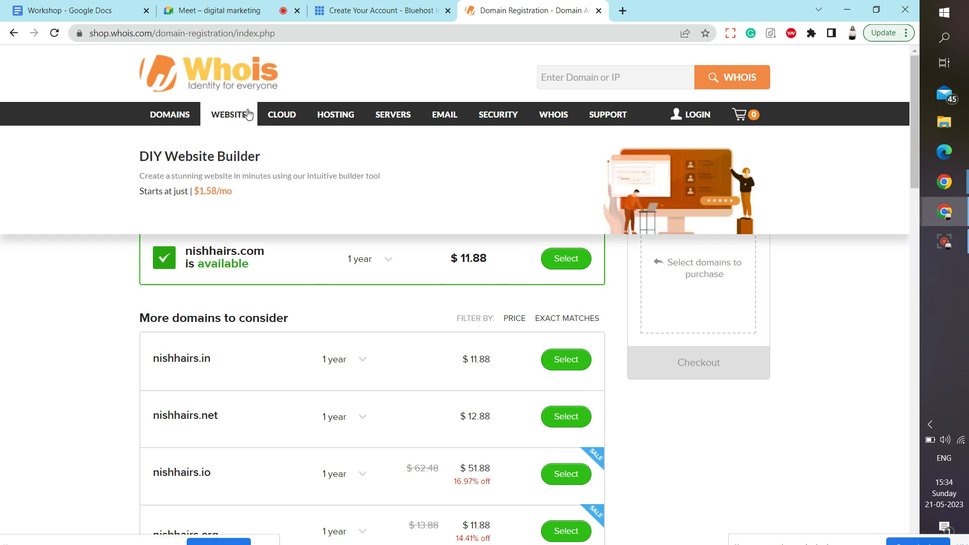
Step: Open the Whois Domain Lookup page, and check the Google results for "company name check" in a temporary tab
{"action": "left_click", "coordinate": [558, 109]}
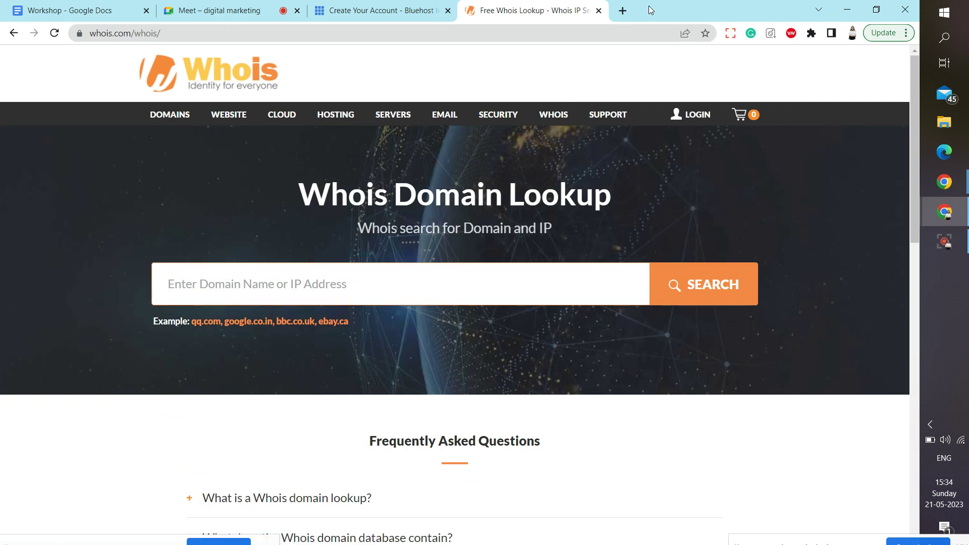
{"action": "left_click", "coordinate": [623, 11]}
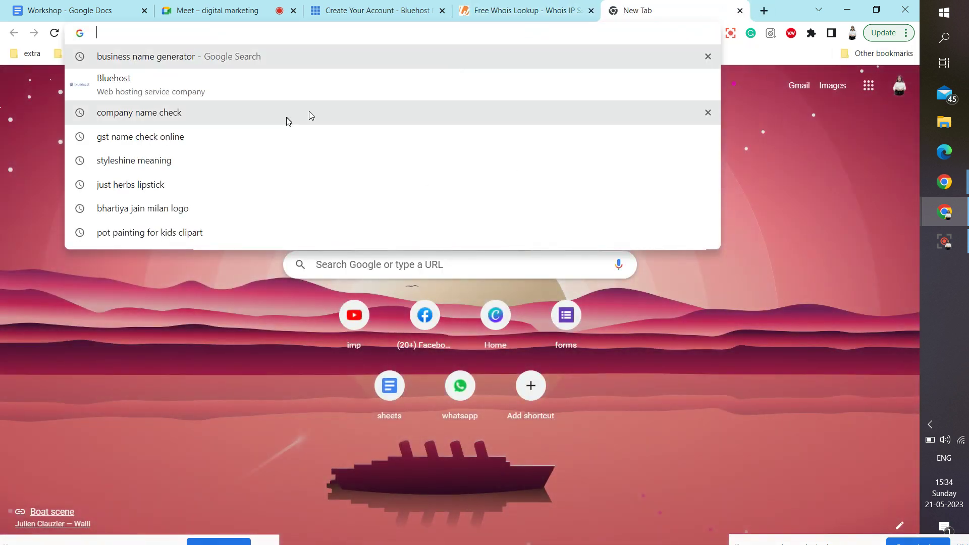
{"action": "left_click", "coordinate": [287, 116]}
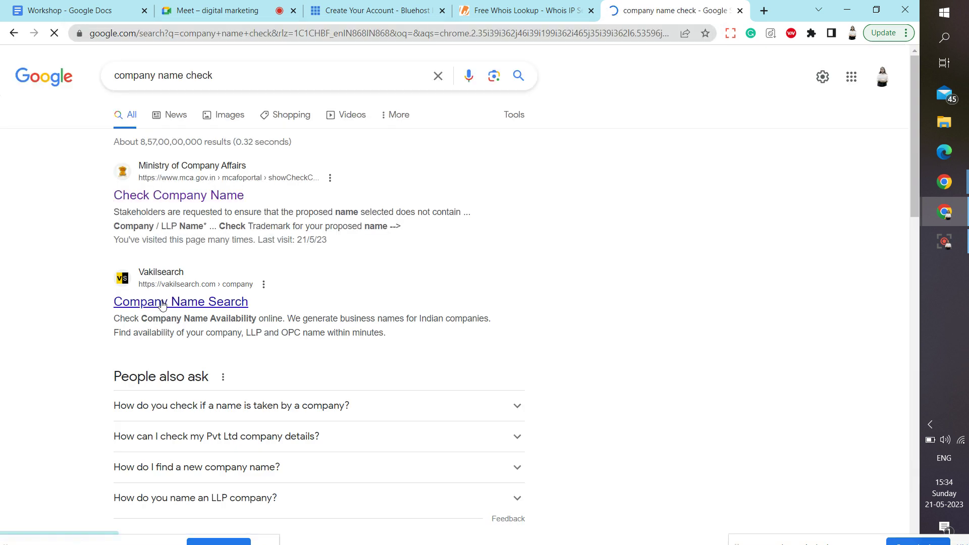
{"action": "left_click", "coordinate": [740, 11]}
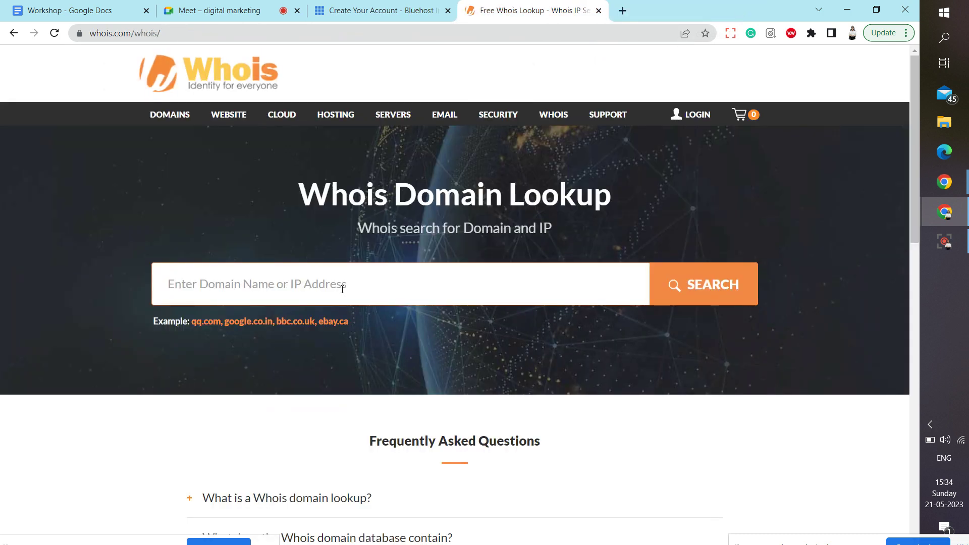
Step: Run a Whois domain lookup for "vakilsearch"
{"action": "left_click", "coordinate": [342, 289]}
{"action": "type", "text": "vakilse"}
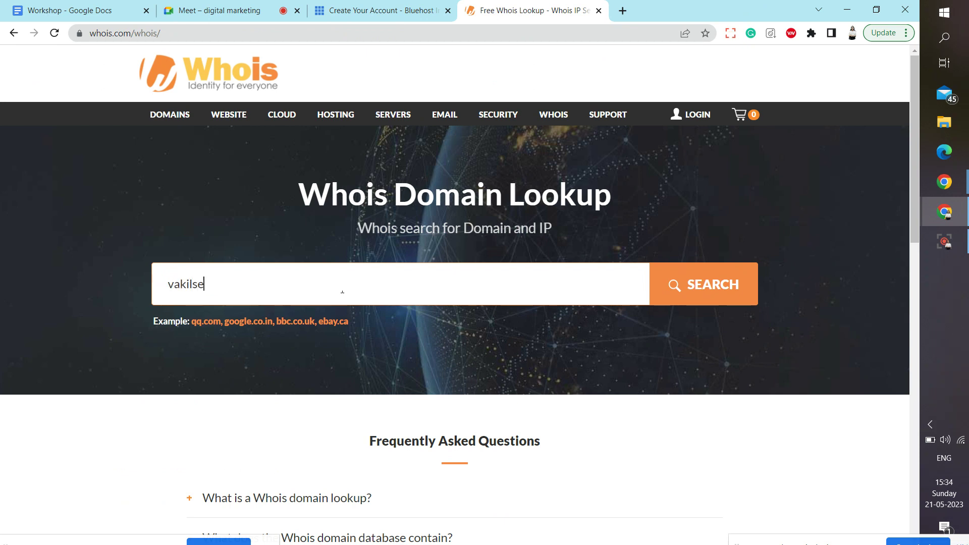
{"action": "type", "text": "arch"}
{"action": "key", "text": "Home"}
{"action": "left_click", "coordinate": [699, 301]}
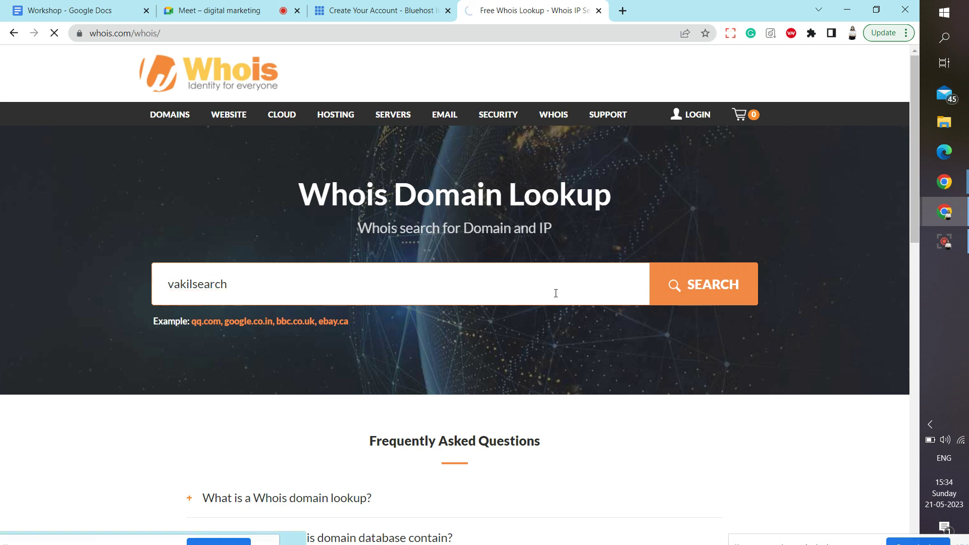